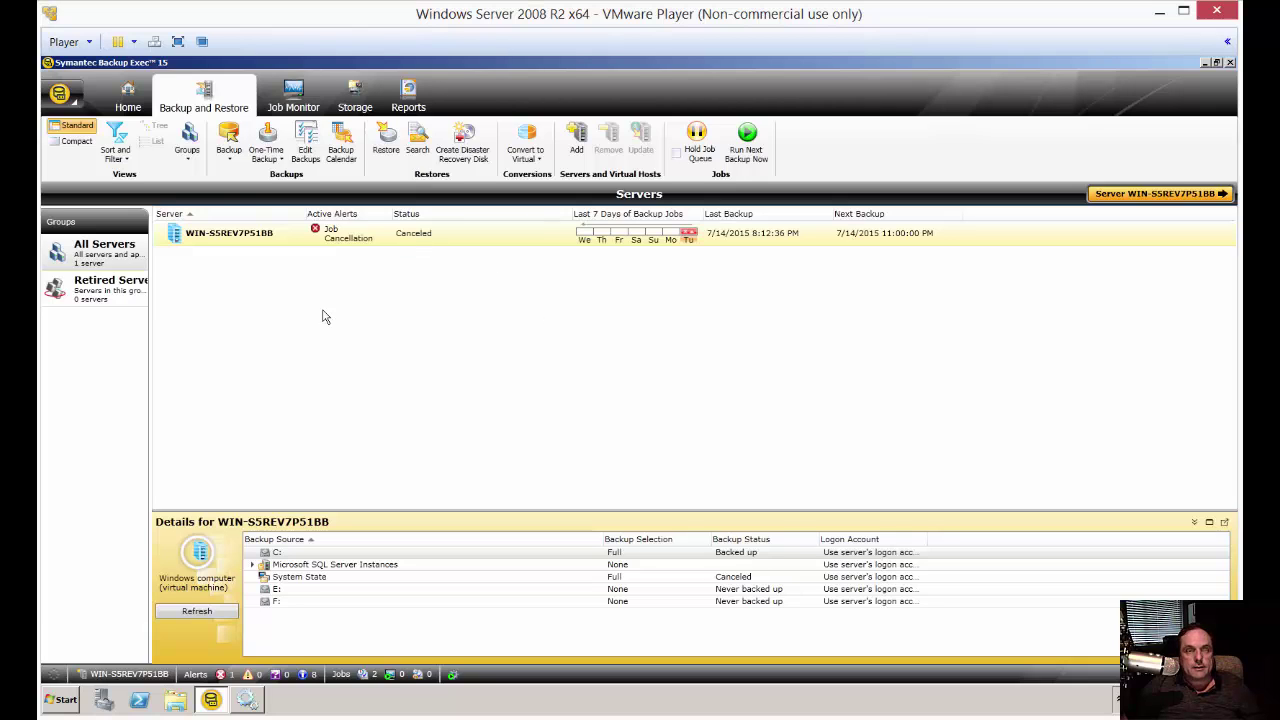
# - In the Backup Exec Settings preferences, disable the startup splash screen and anonymous usage reporting, and enable progress indicators for backup jobs
pyautogui.click(62, 96)
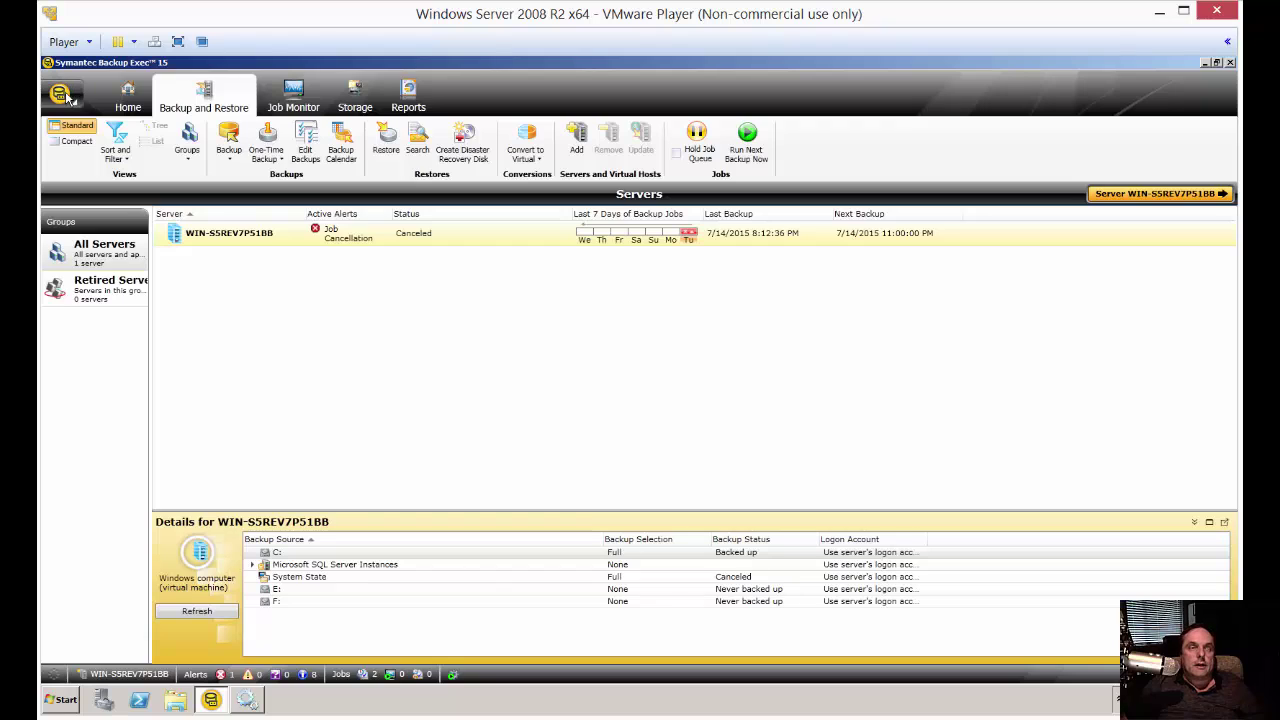
pyautogui.moveTo(116, 179)
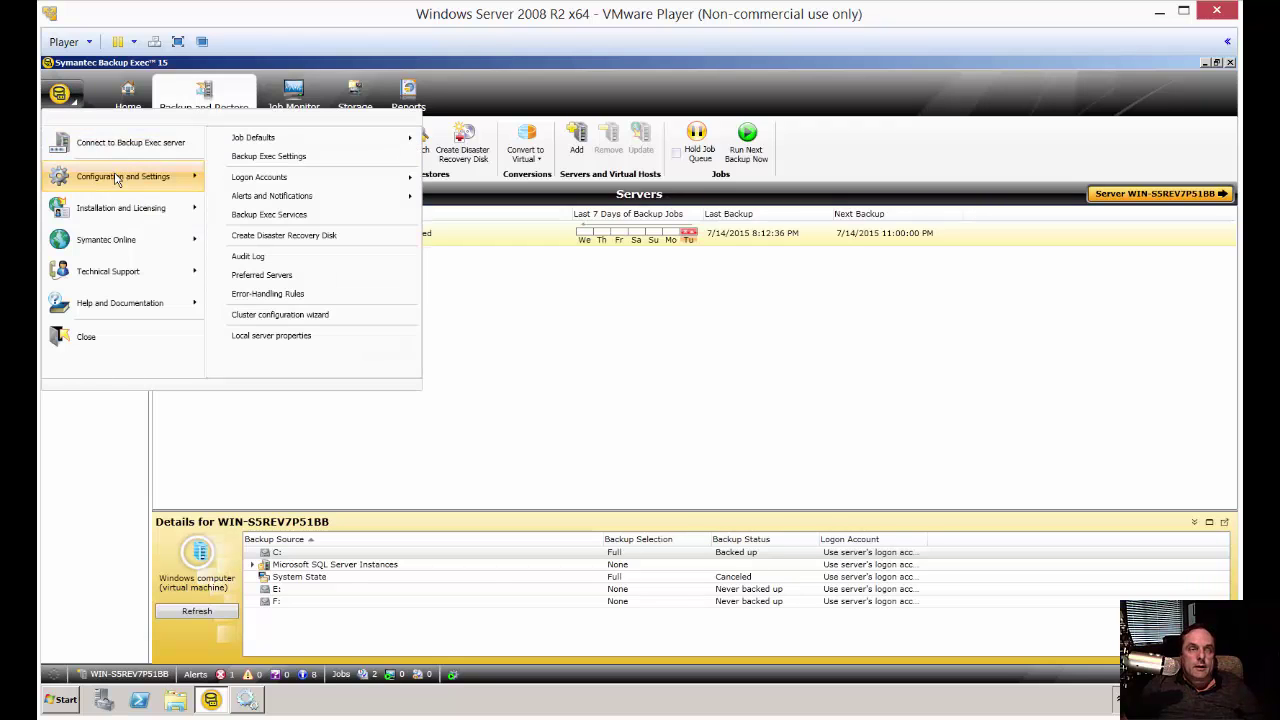
pyautogui.click(245, 161)
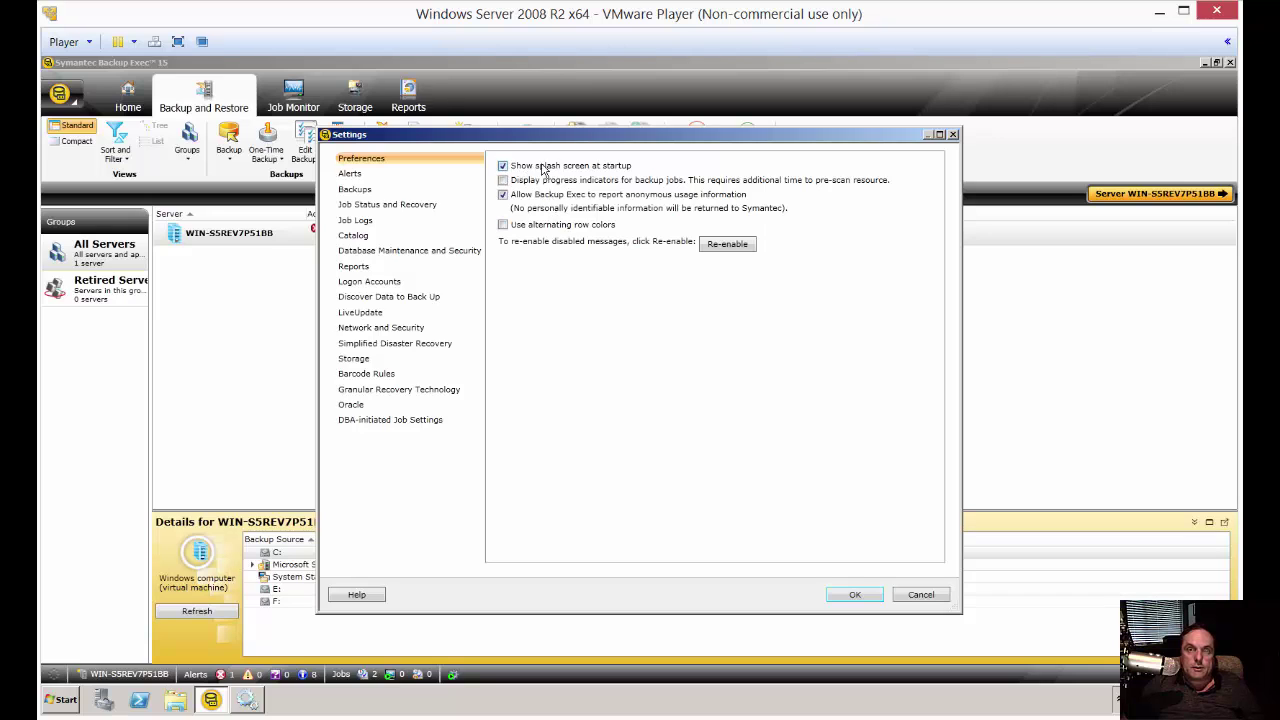
pyautogui.click(503, 167)
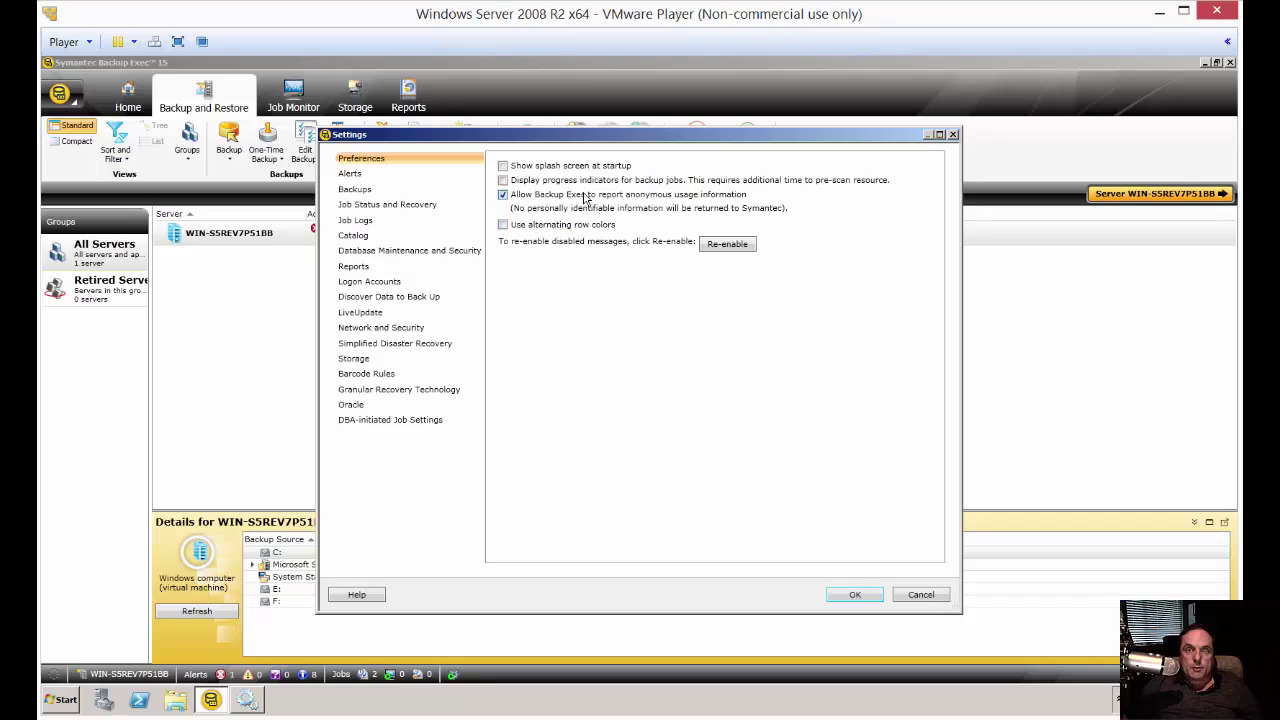
pyautogui.click(503, 181)
pyautogui.click(503, 195)
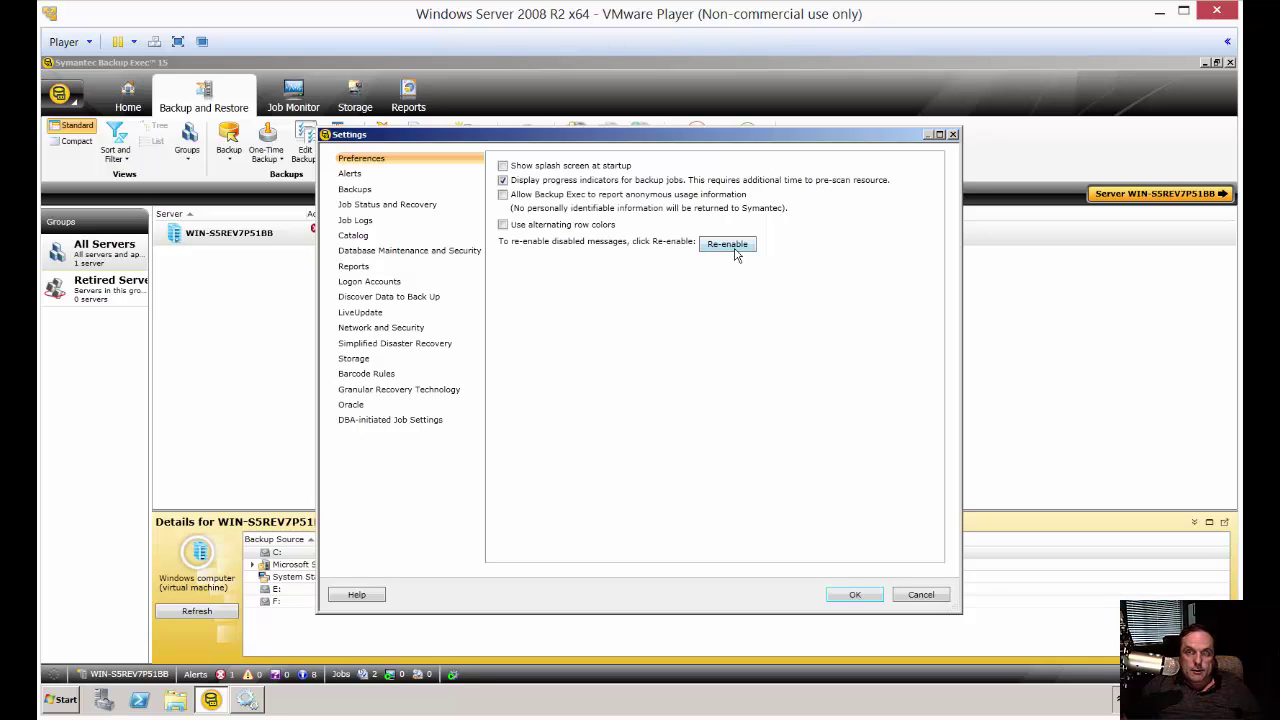
# - Review the Alerts, Backups, and Job Status and Recovery settings, toggling the maintenance contract renewal reminder on and back off
pyautogui.click(353, 174)
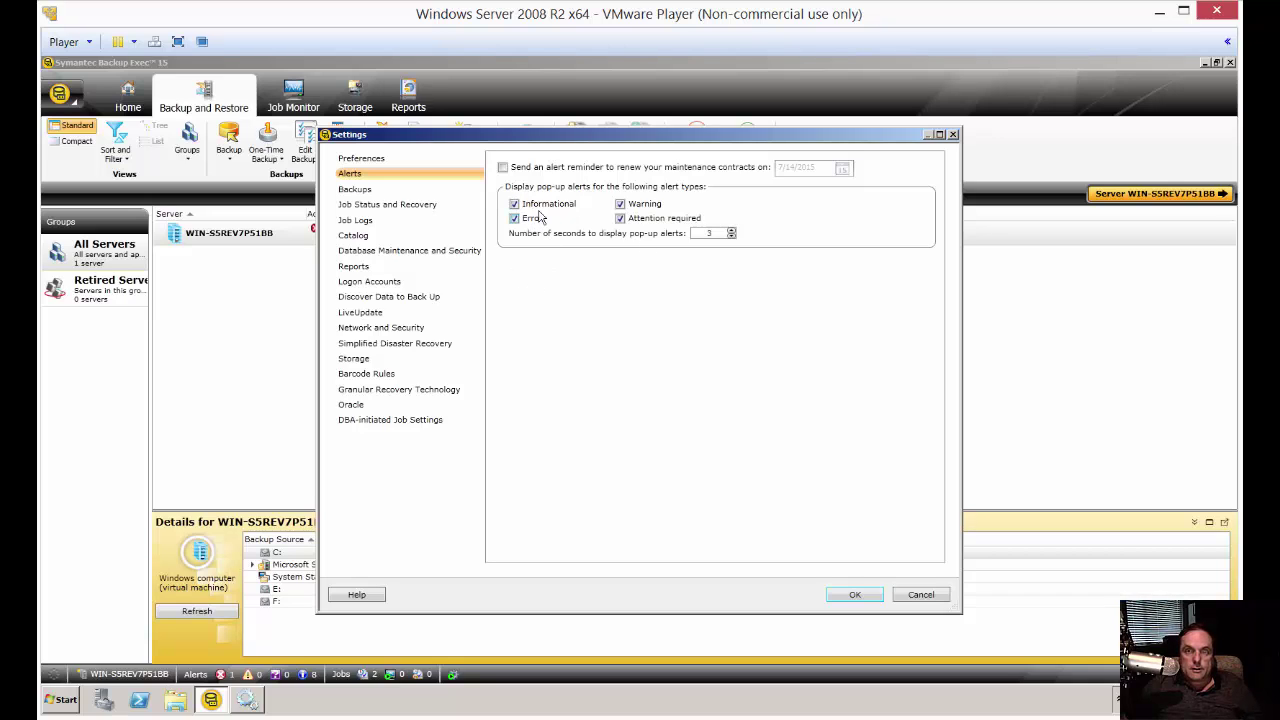
pyautogui.click(503, 168)
pyautogui.click(503, 168)
pyautogui.click(366, 192)
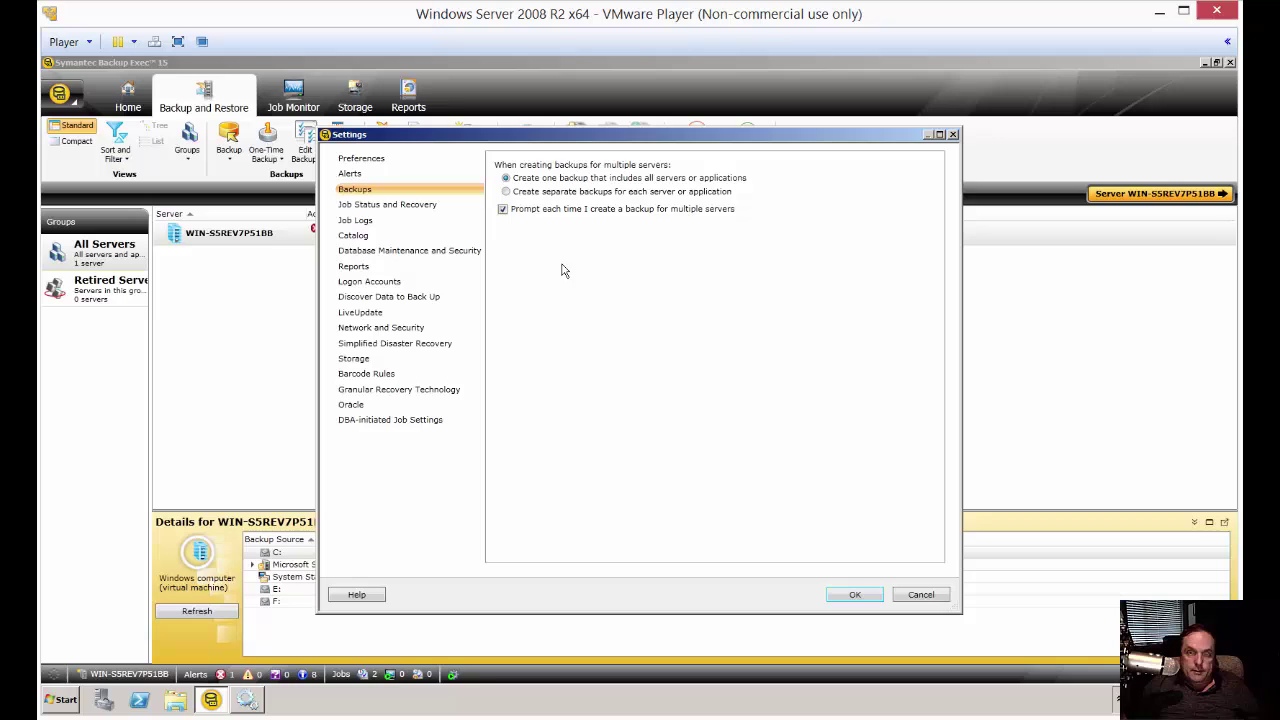
pyautogui.click(390, 206)
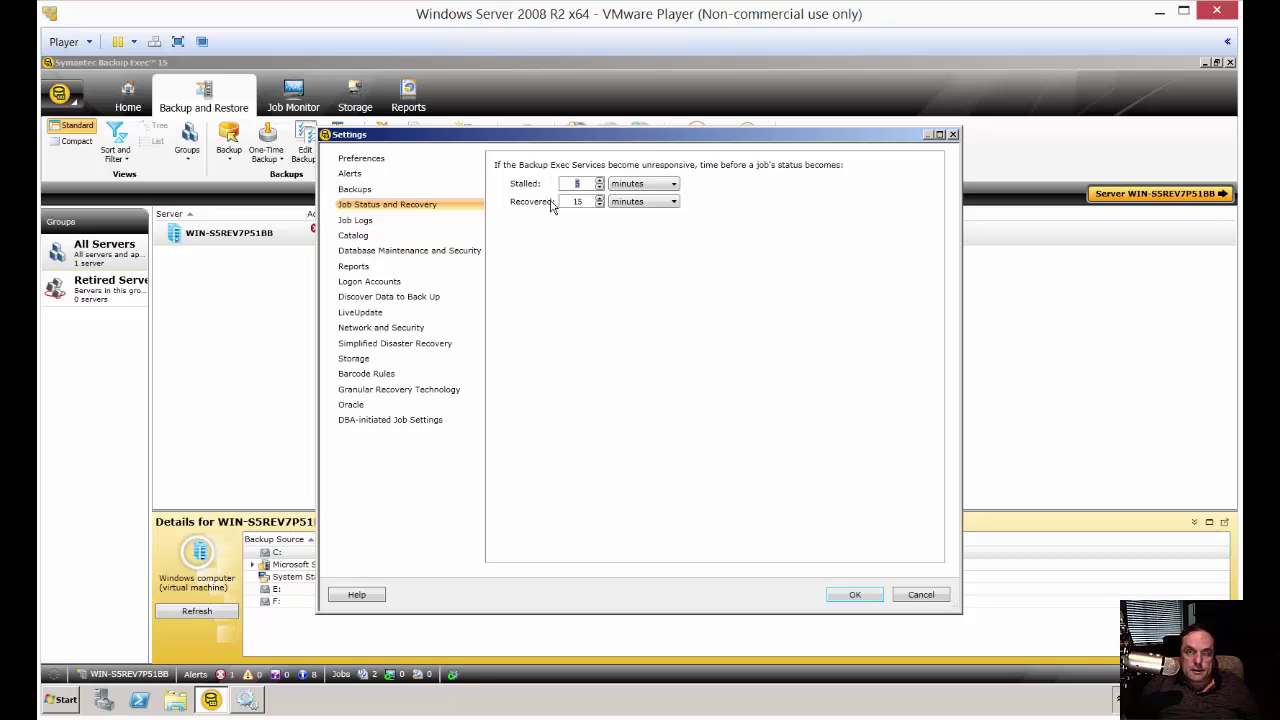
# - Configure the job logs to include summary information only and to be attached to emails as text
pyautogui.click(350, 221)
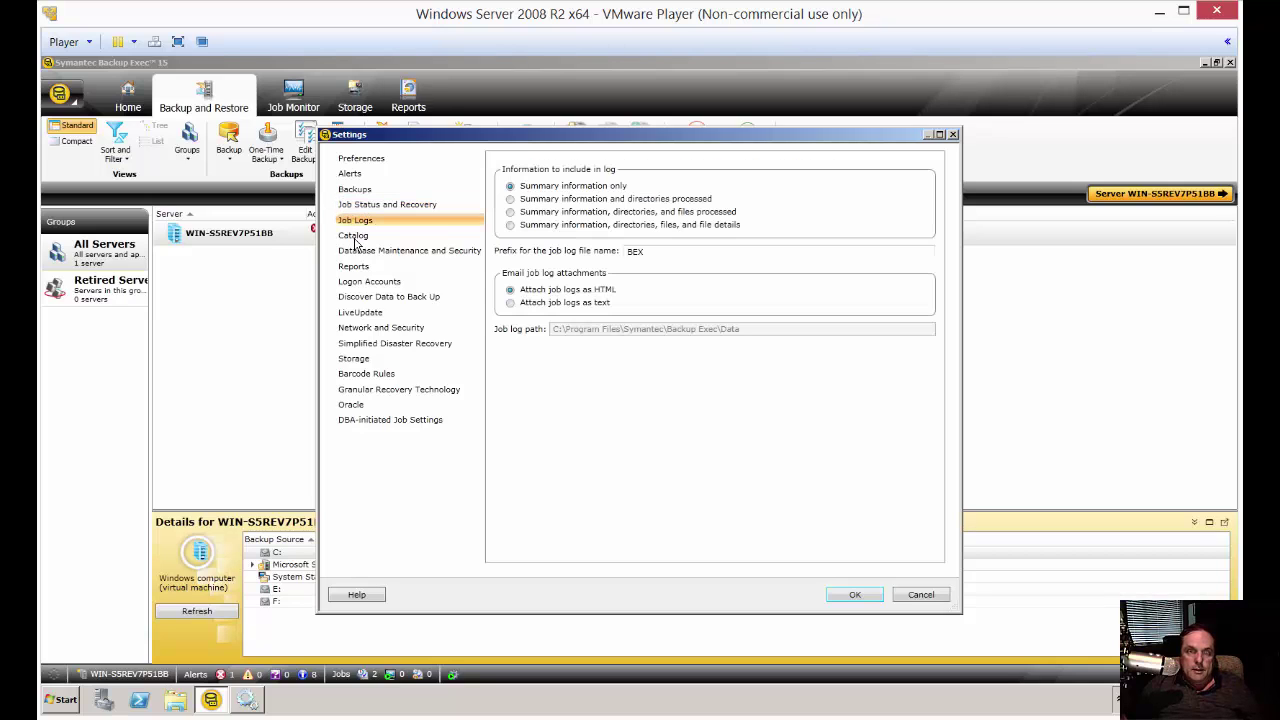
pyautogui.click(549, 199)
pyautogui.click(549, 212)
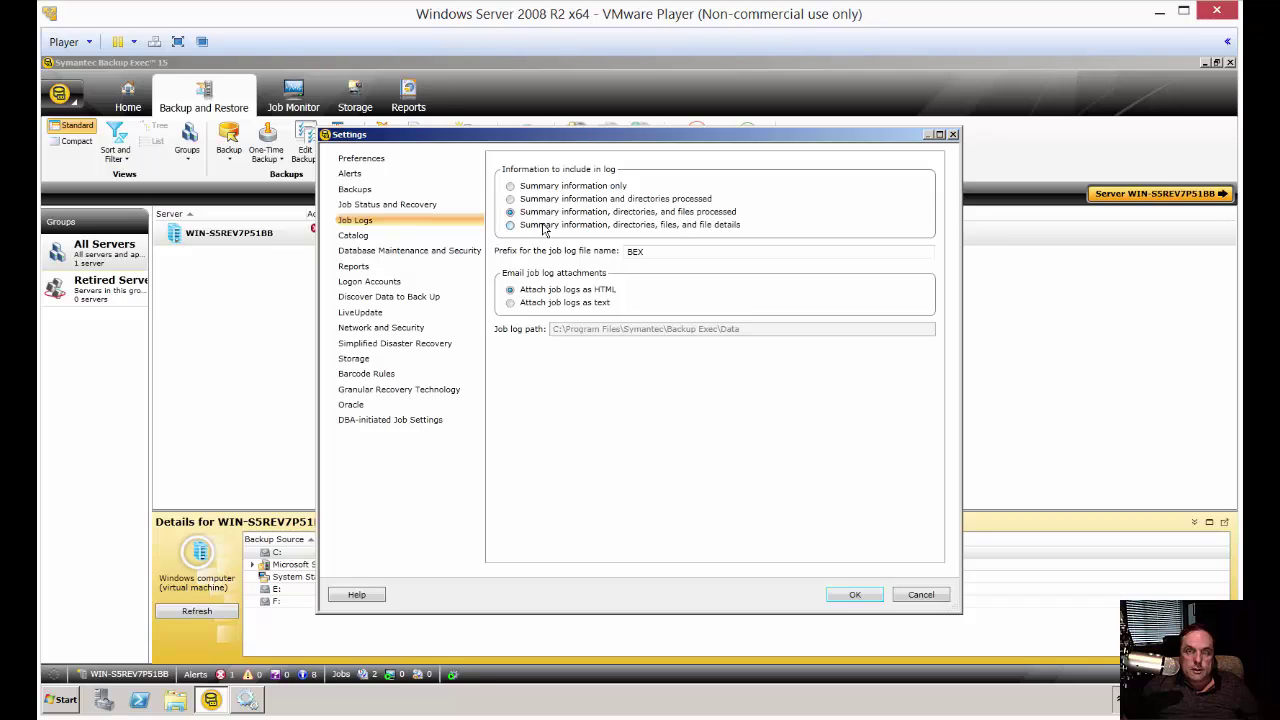
pyautogui.click(533, 188)
pyautogui.click(603, 306)
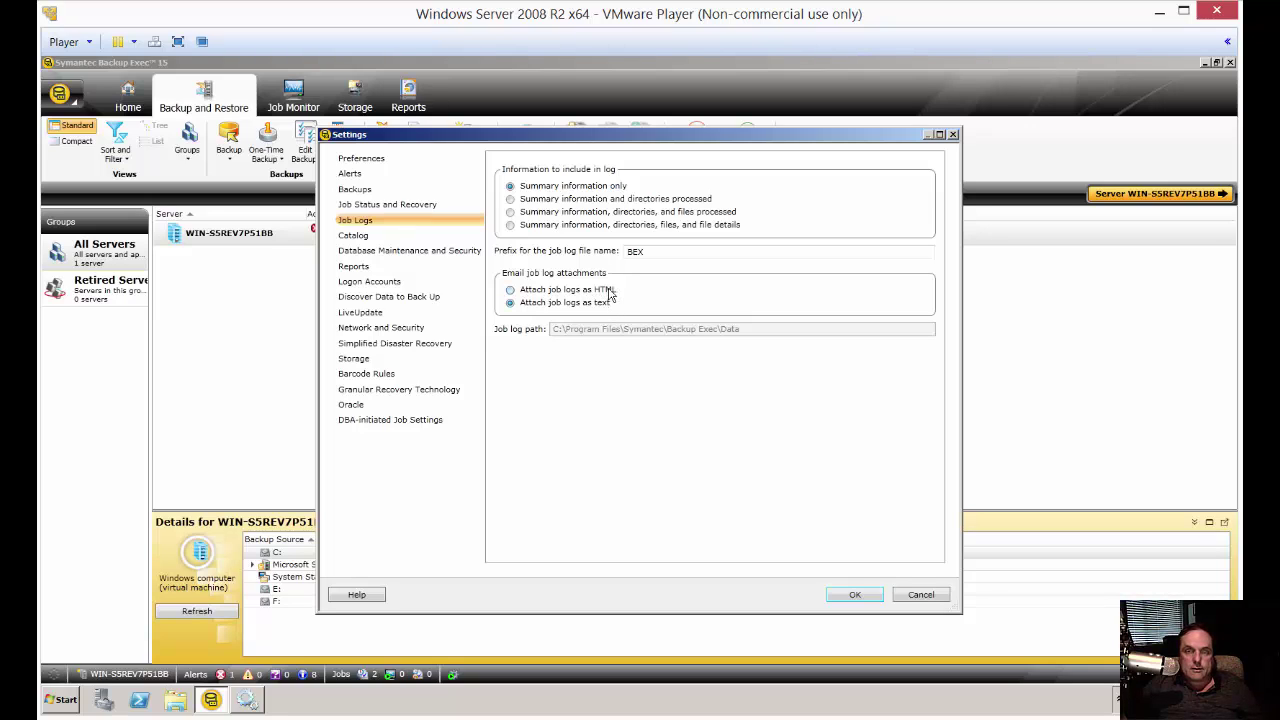
# - Examine the Catalog settings and the Database Maintenance and Security settings, including the encryption key export path
pyautogui.click(347, 238)
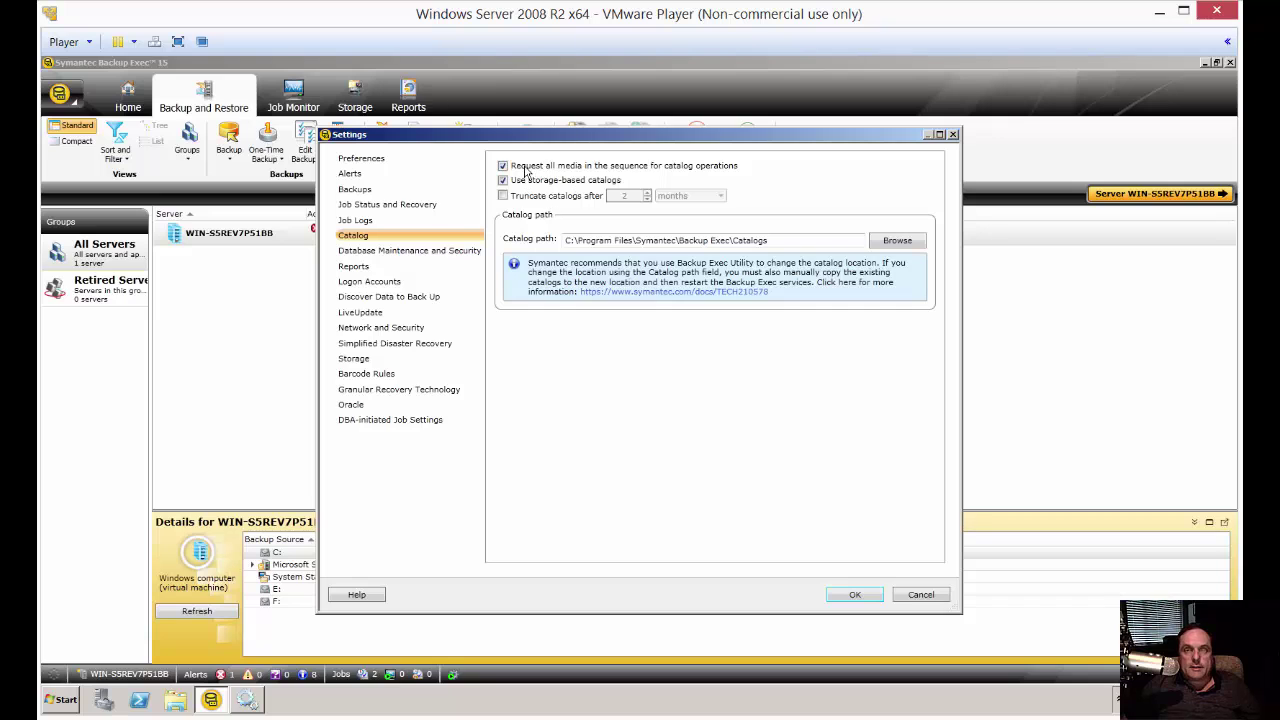
pyautogui.click(408, 253)
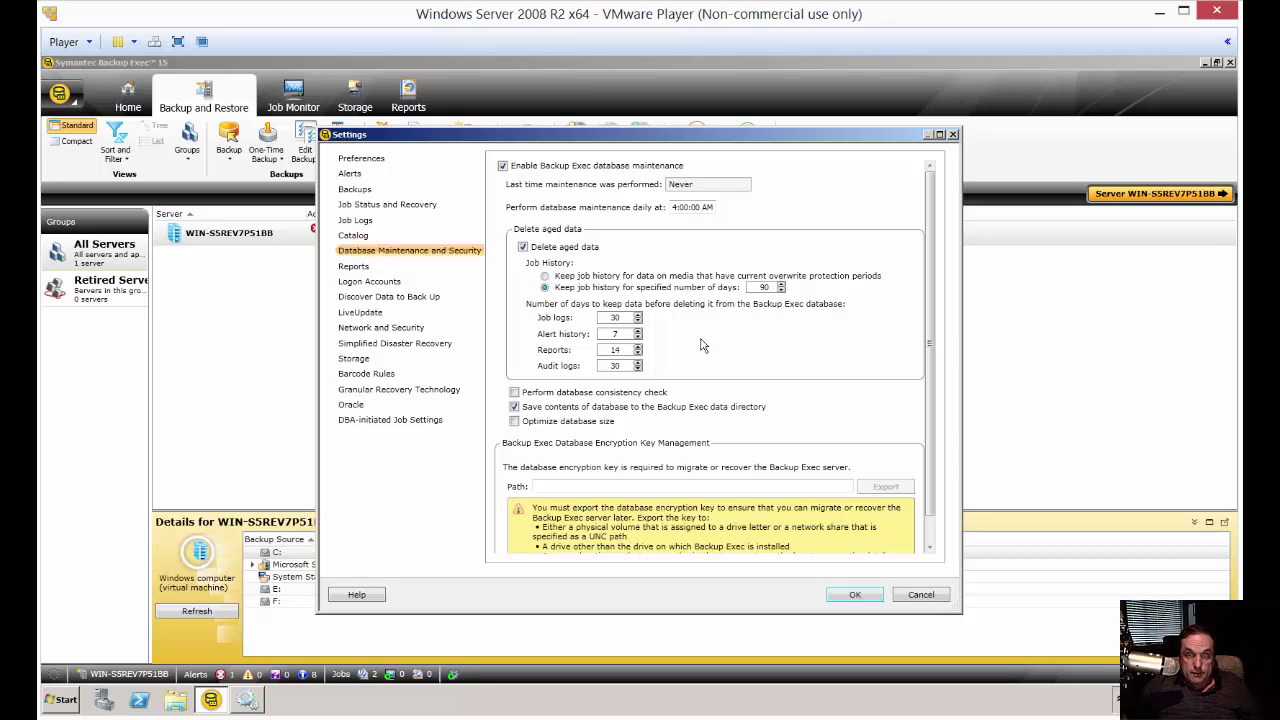
pyautogui.scroll(-1, 703, 417)
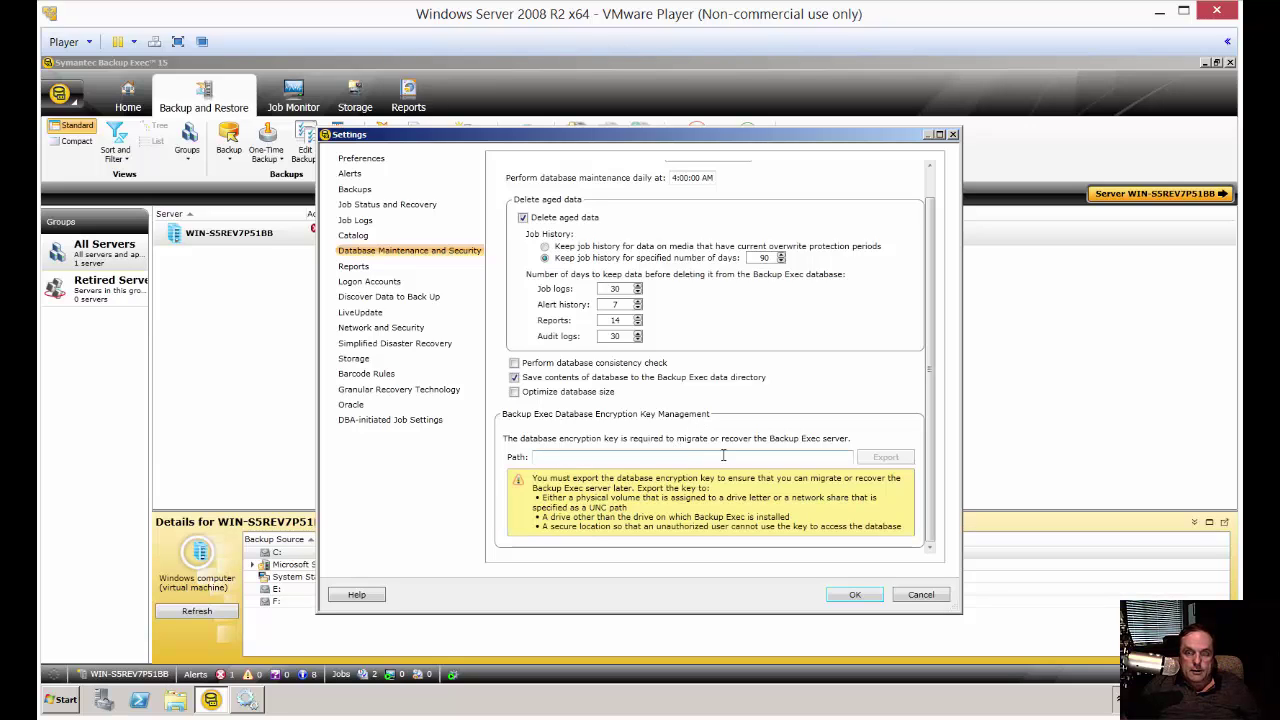
pyautogui.click(730, 456)
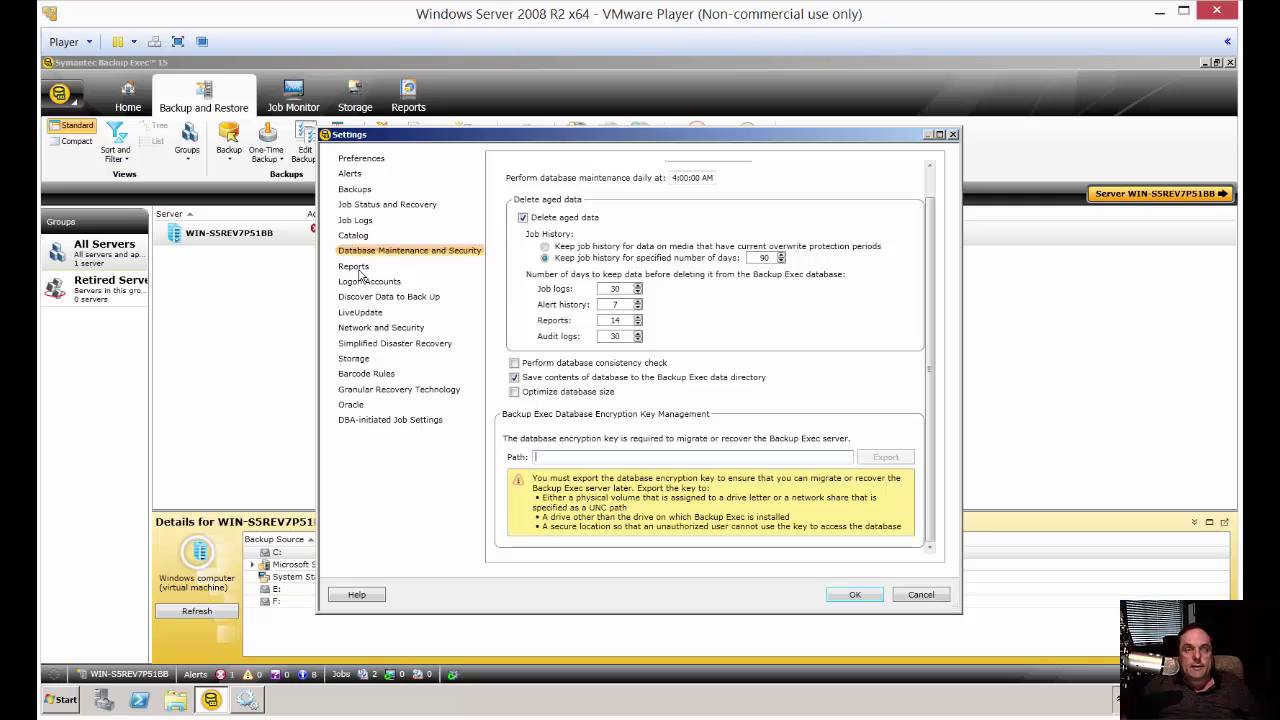
# - Review the Reports, Logon Accounts, Discover Data to Back Up, and LiveUpdate settings
pyautogui.click(356, 267)
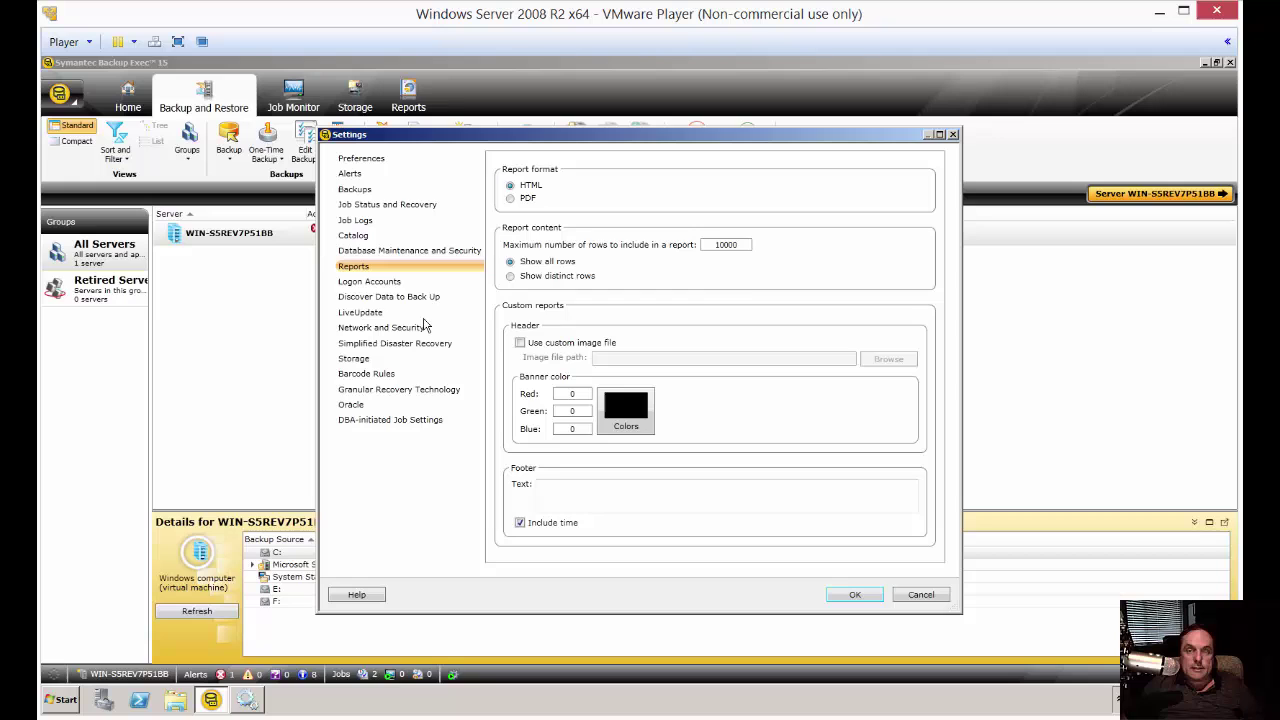
pyautogui.click(377, 283)
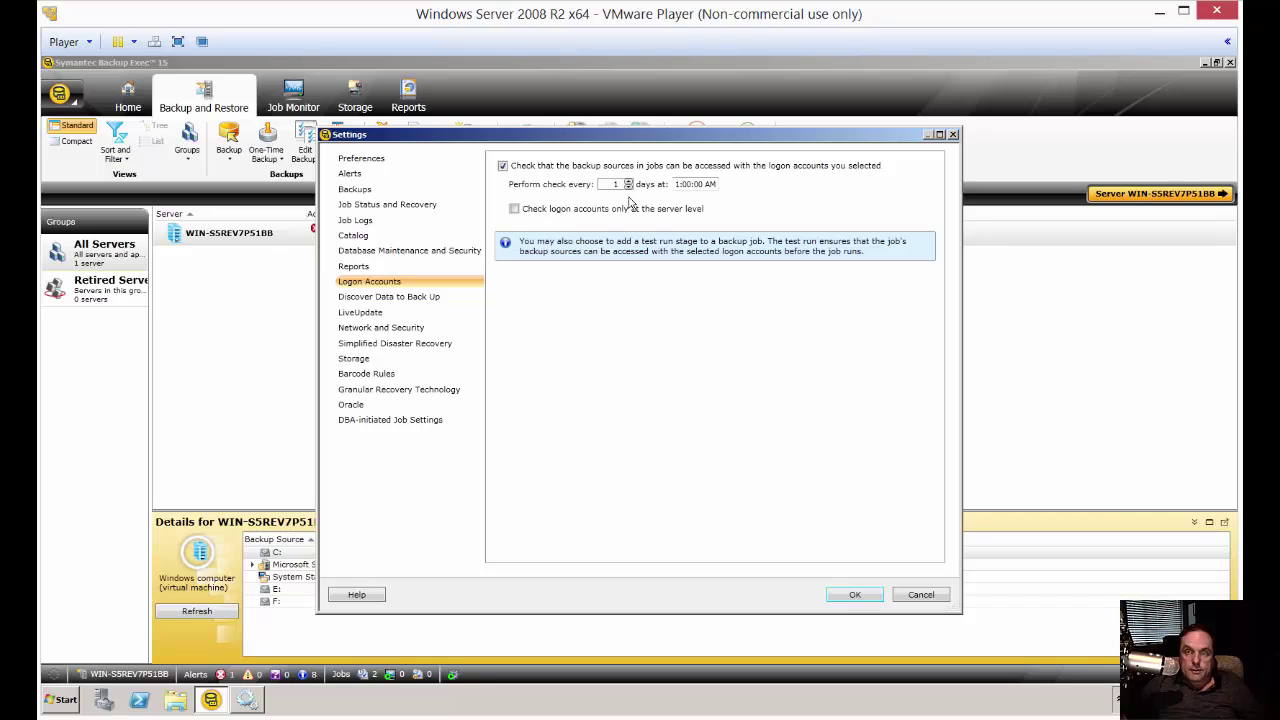
pyautogui.click(375, 298)
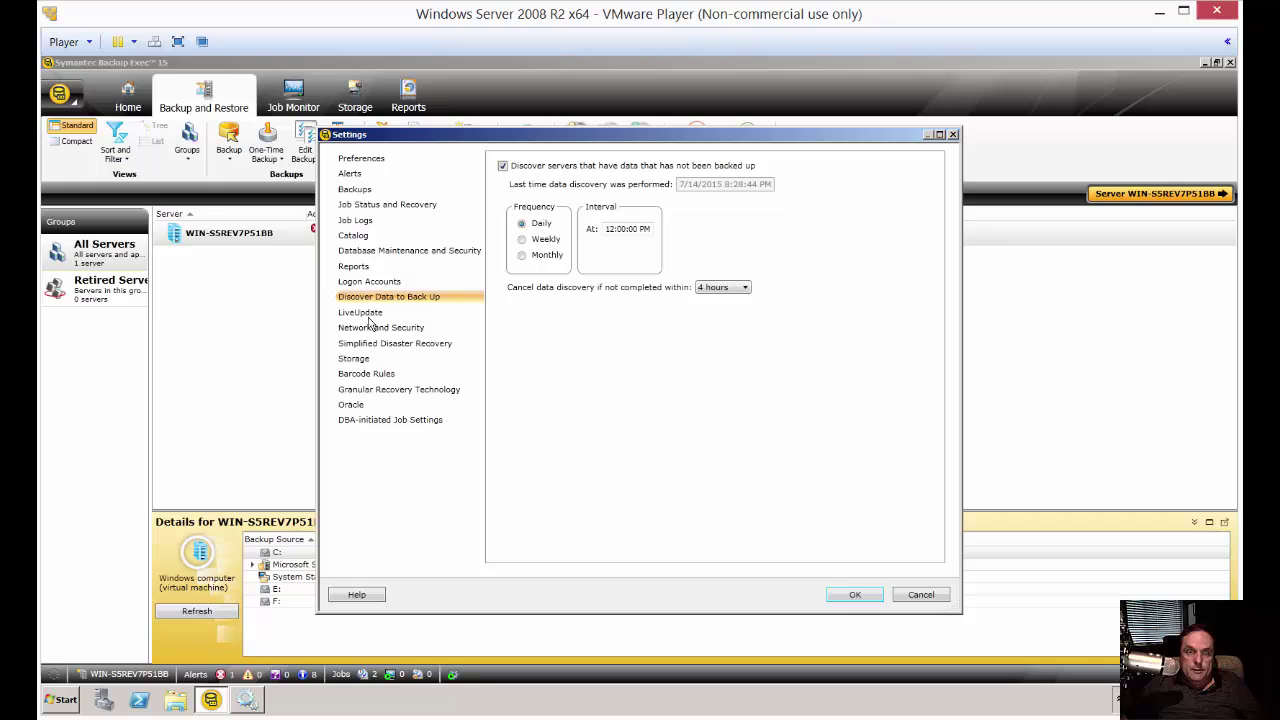
pyautogui.click(360, 314)
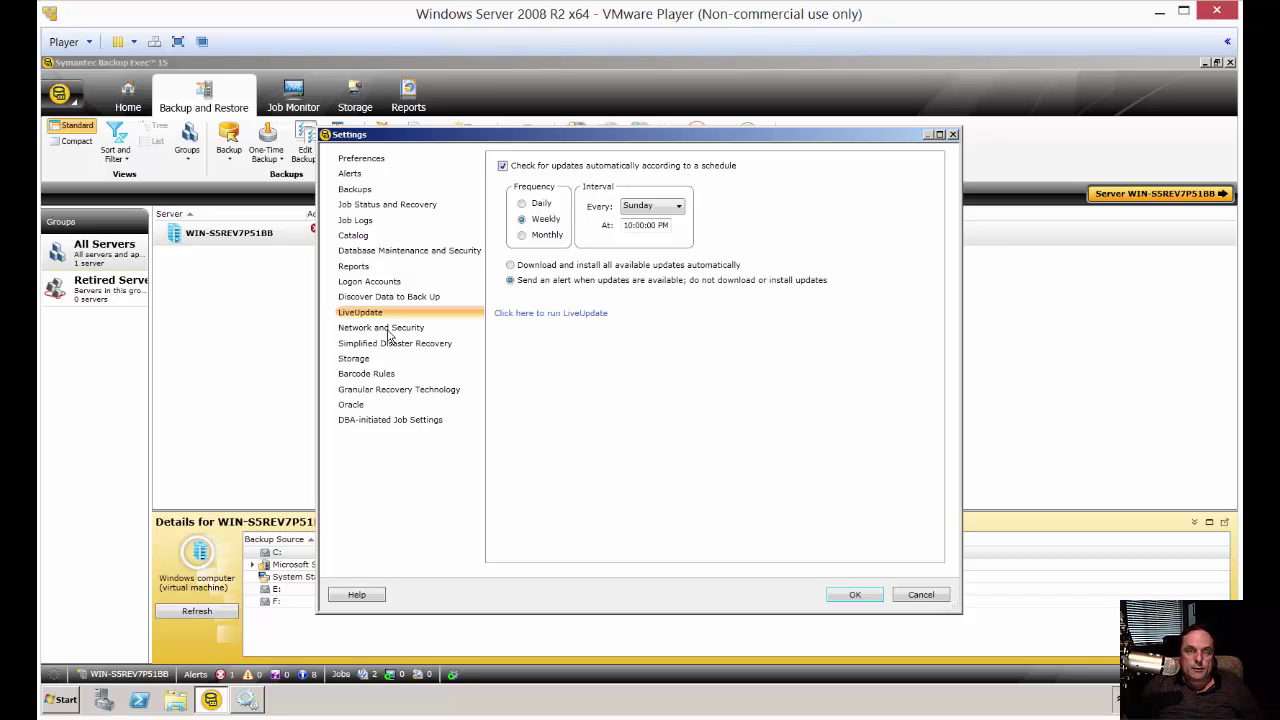
# - Examine the Network and Security settings, including the available network interface and protocol choices
pyautogui.click(390, 330)
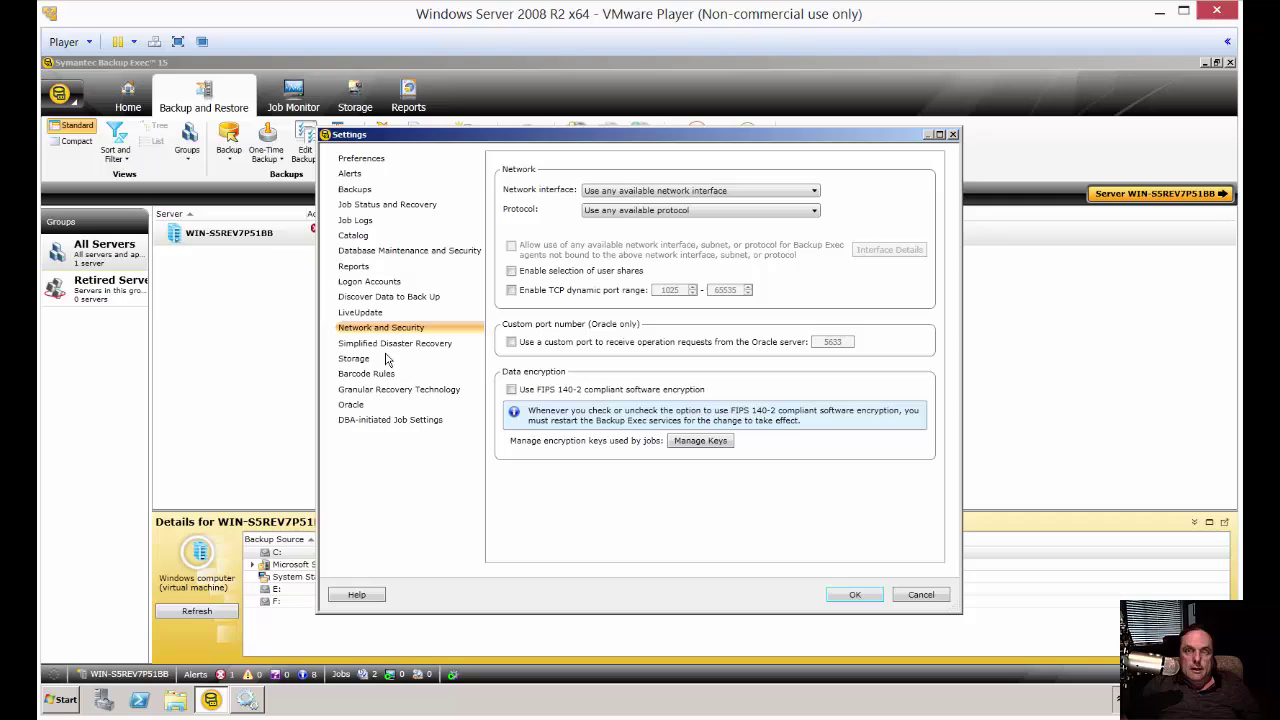
pyautogui.click(610, 191)
pyautogui.click(610, 197)
pyautogui.click(624, 212)
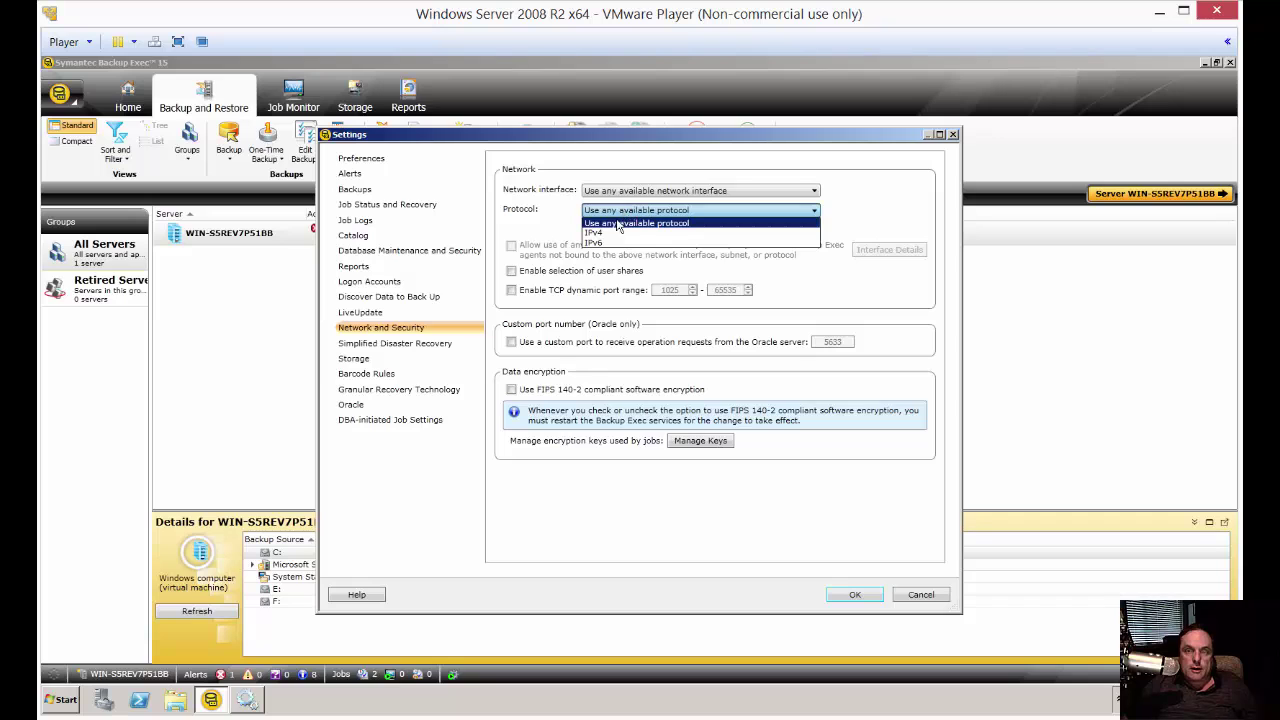
pyautogui.click(557, 231)
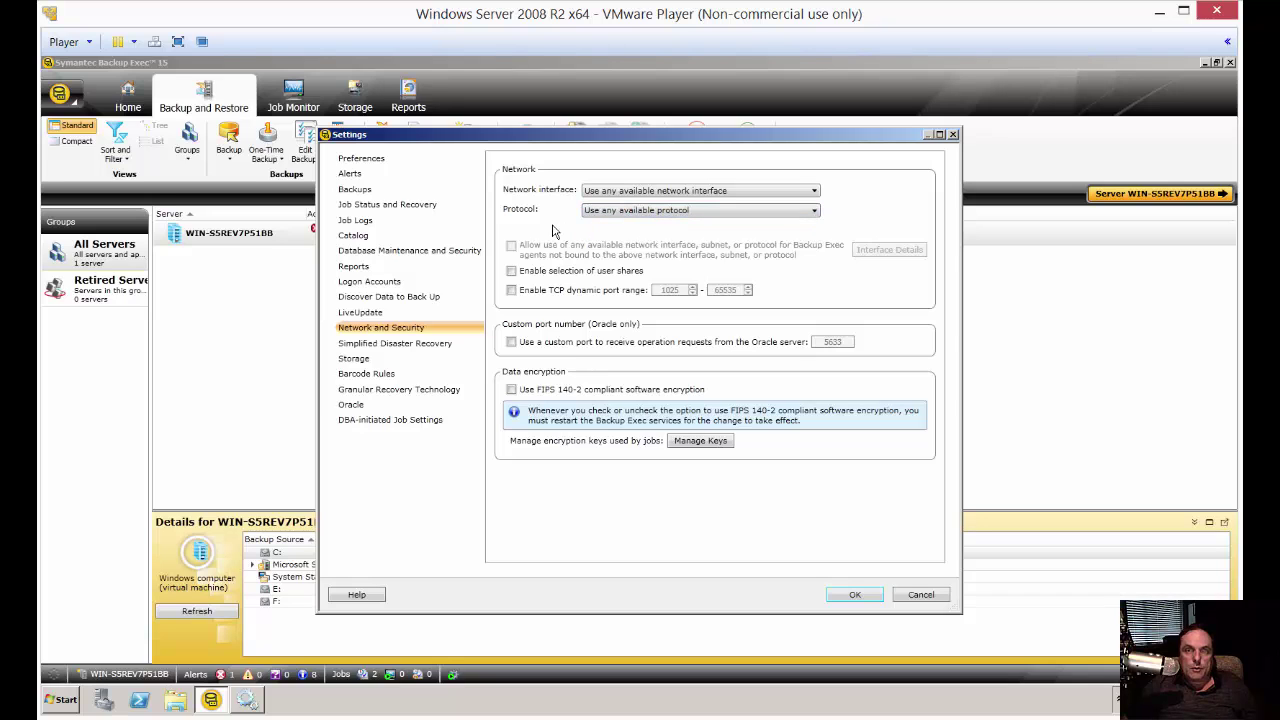
# - Check the Simplified Disaster Recovery settings and set the media overwrite protection level in the Storage settings to None
pyautogui.click(410, 345)
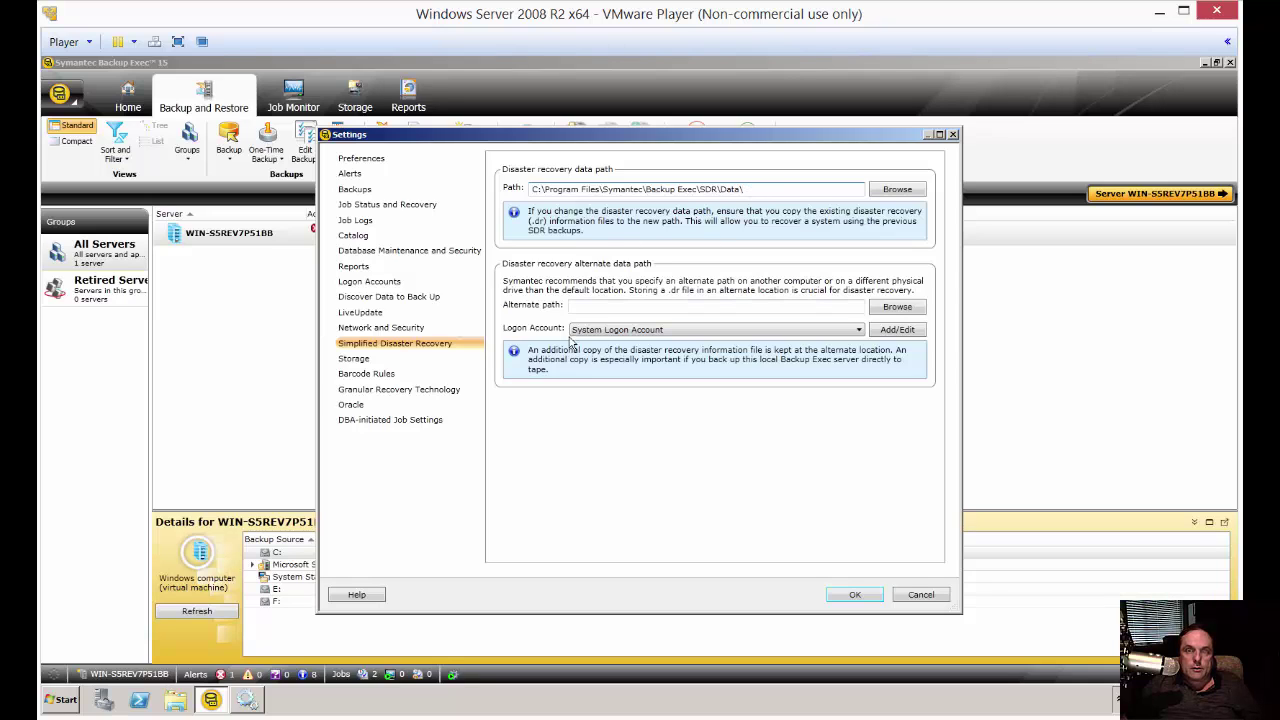
pyautogui.click(350, 359)
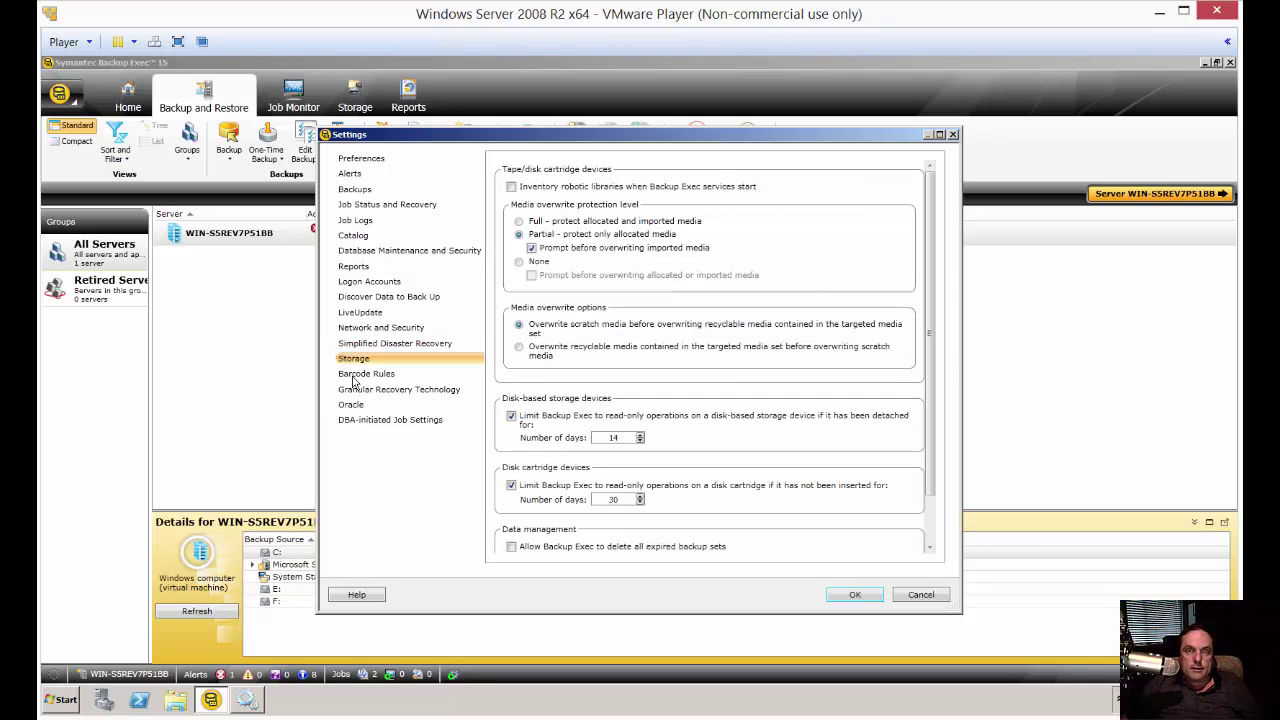
pyautogui.click(539, 262)
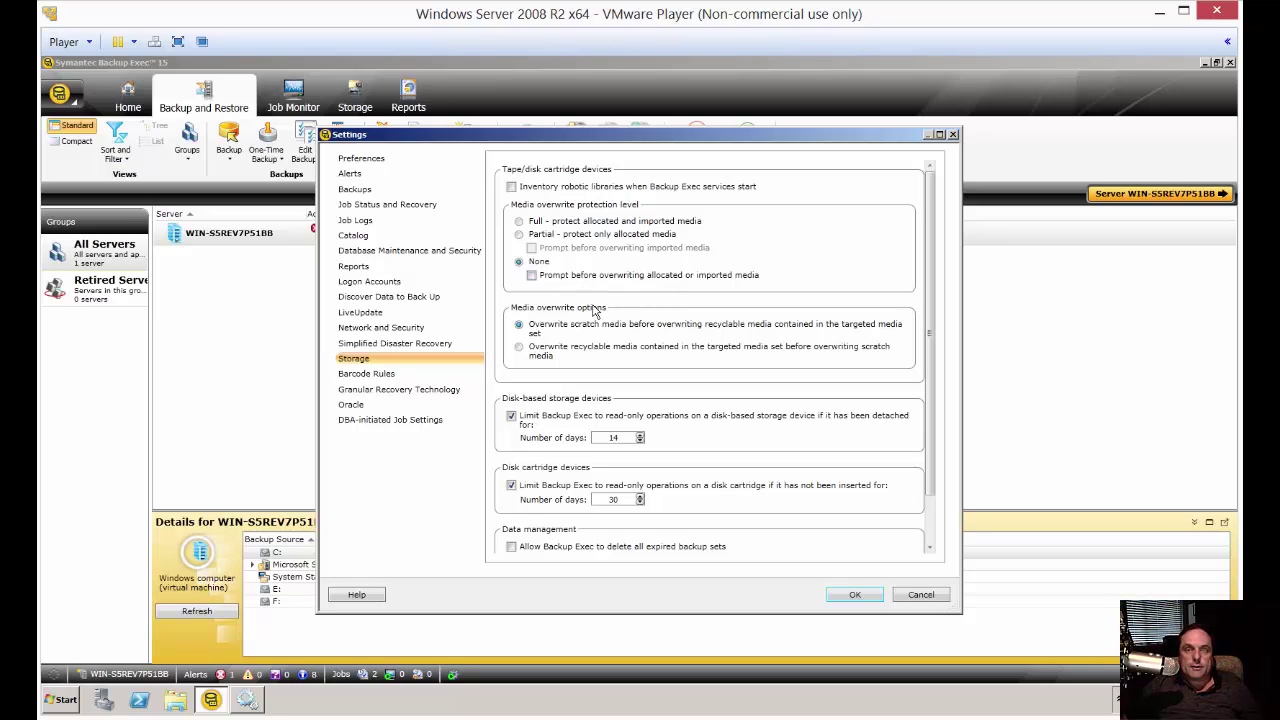
# - Review the Barcode Rules, Granular Recovery Technology, Oracle, and DBA-initiated Job Settings, selecting the DEFAULT job template
pyautogui.click(370, 377)
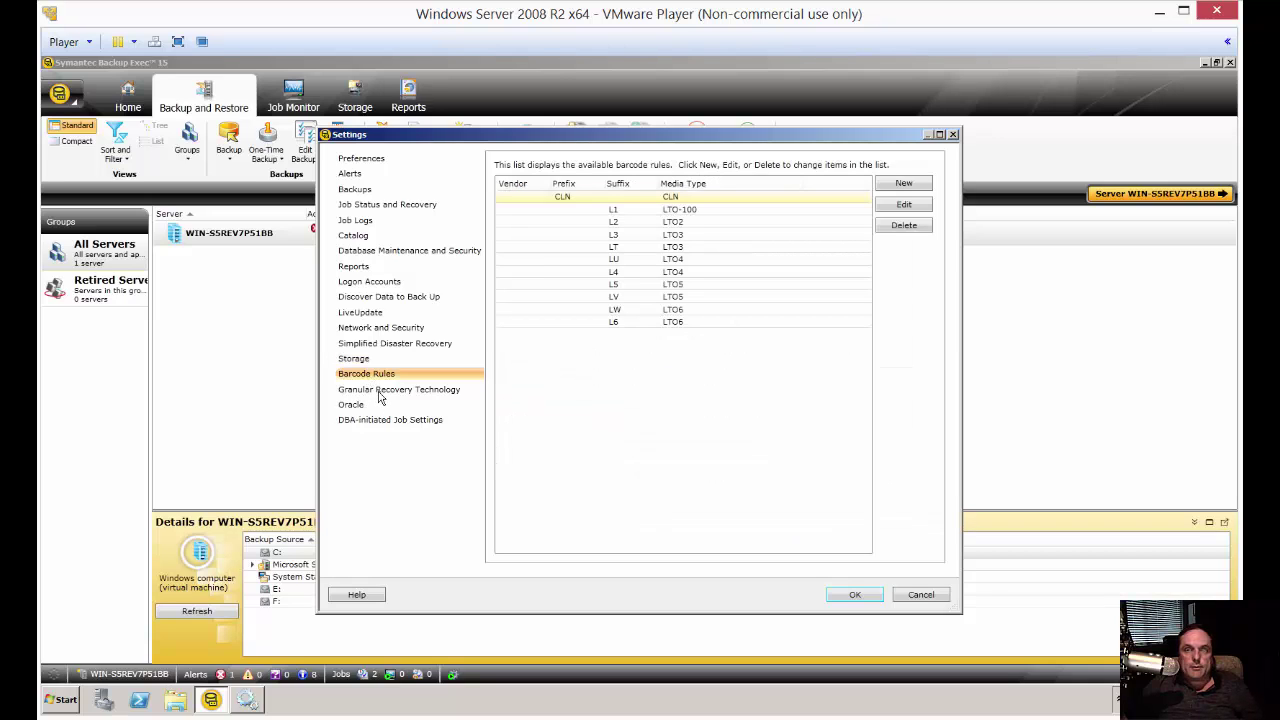
pyautogui.click(382, 391)
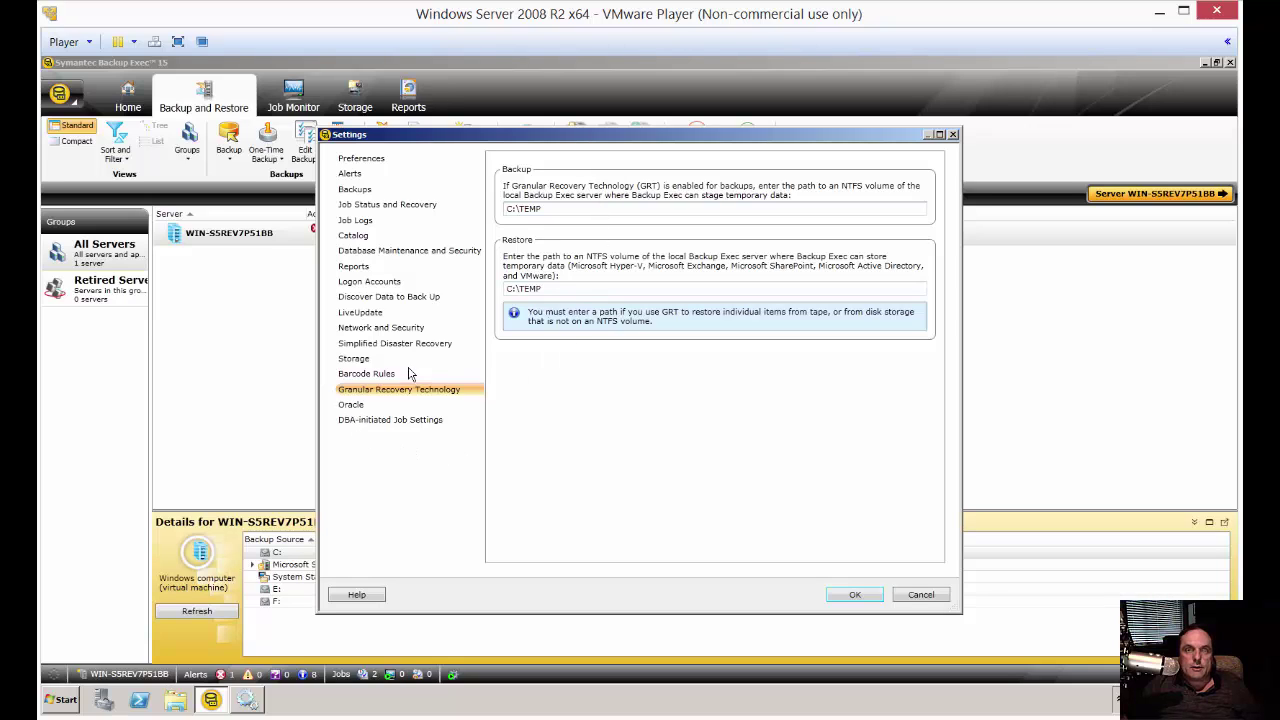
pyautogui.click(350, 406)
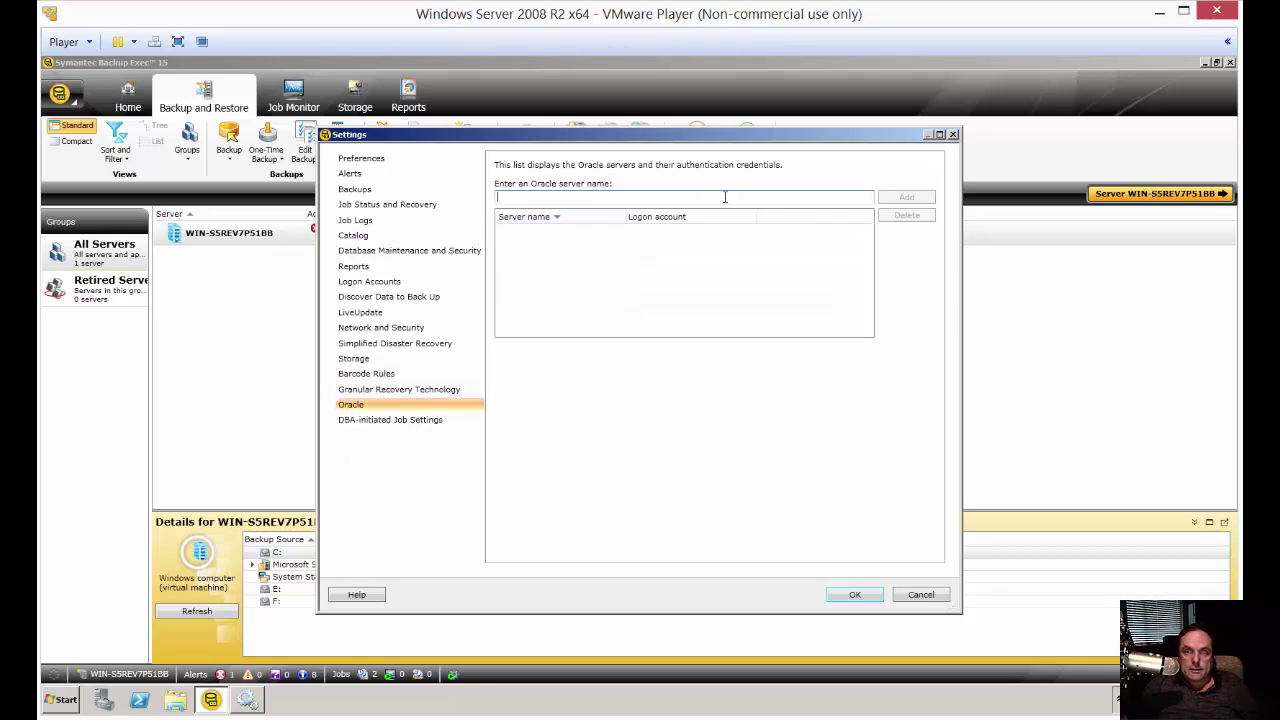
pyautogui.click(400, 421)
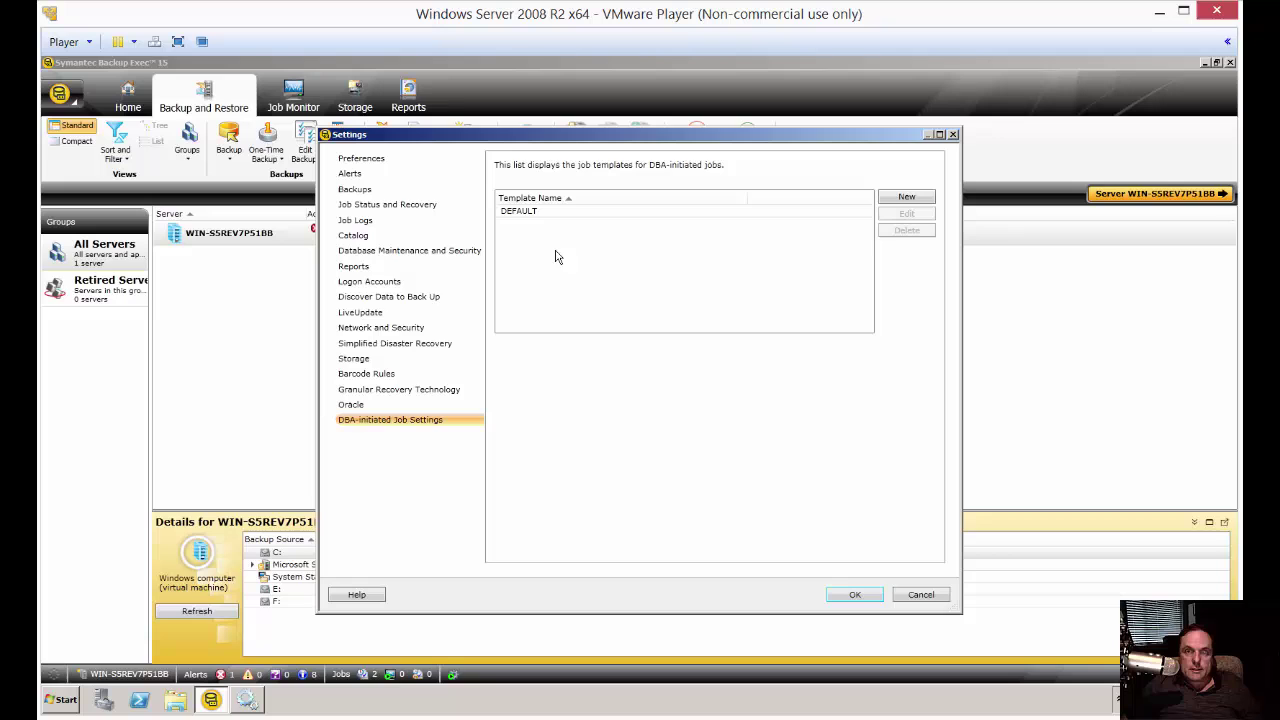
pyautogui.click(580, 214)
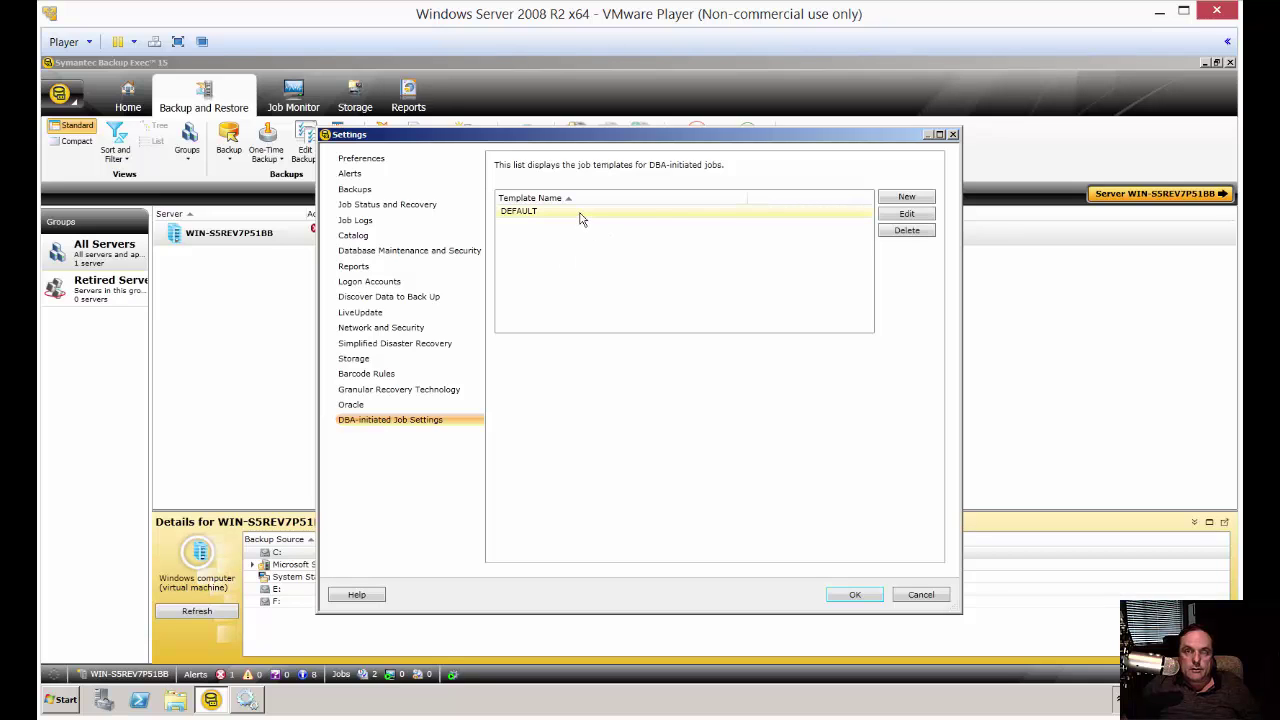
# - Start a new DBA-initiated job template and examine its settings categories from Storage through Duplicate Job Settings
pyautogui.click(907, 199)
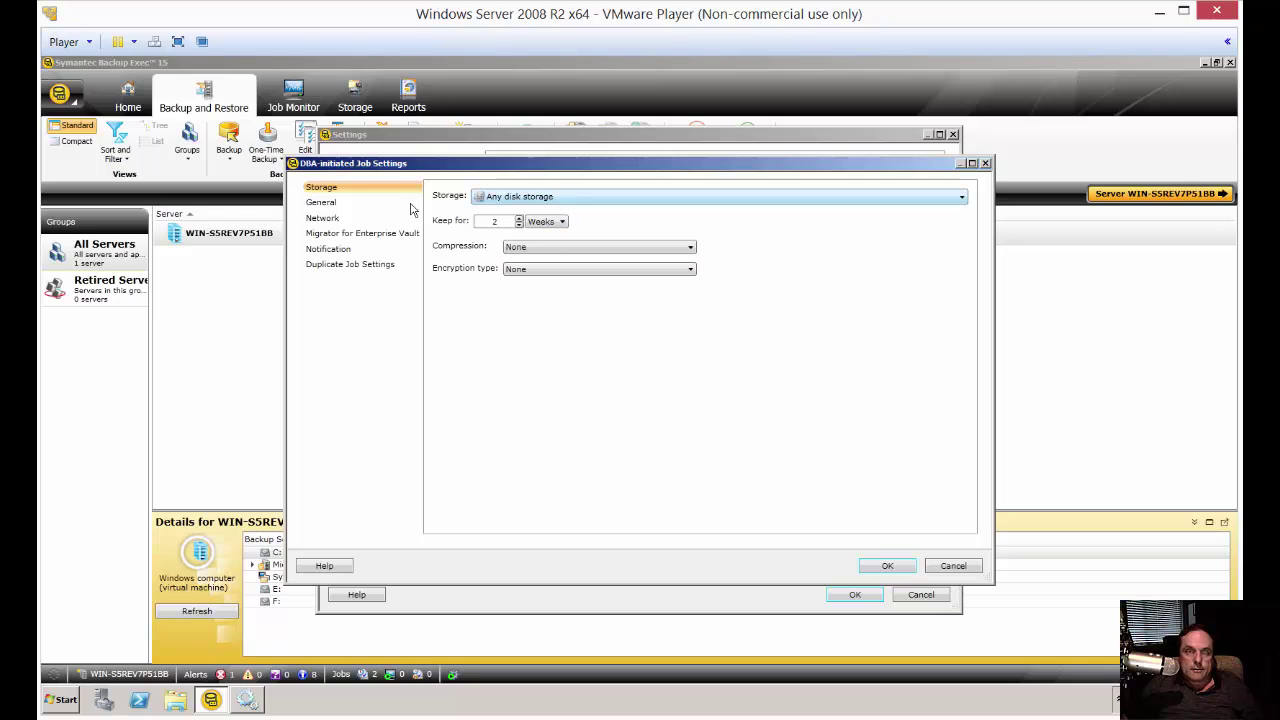
pyautogui.click(327, 205)
pyautogui.click(324, 220)
pyautogui.click(328, 234)
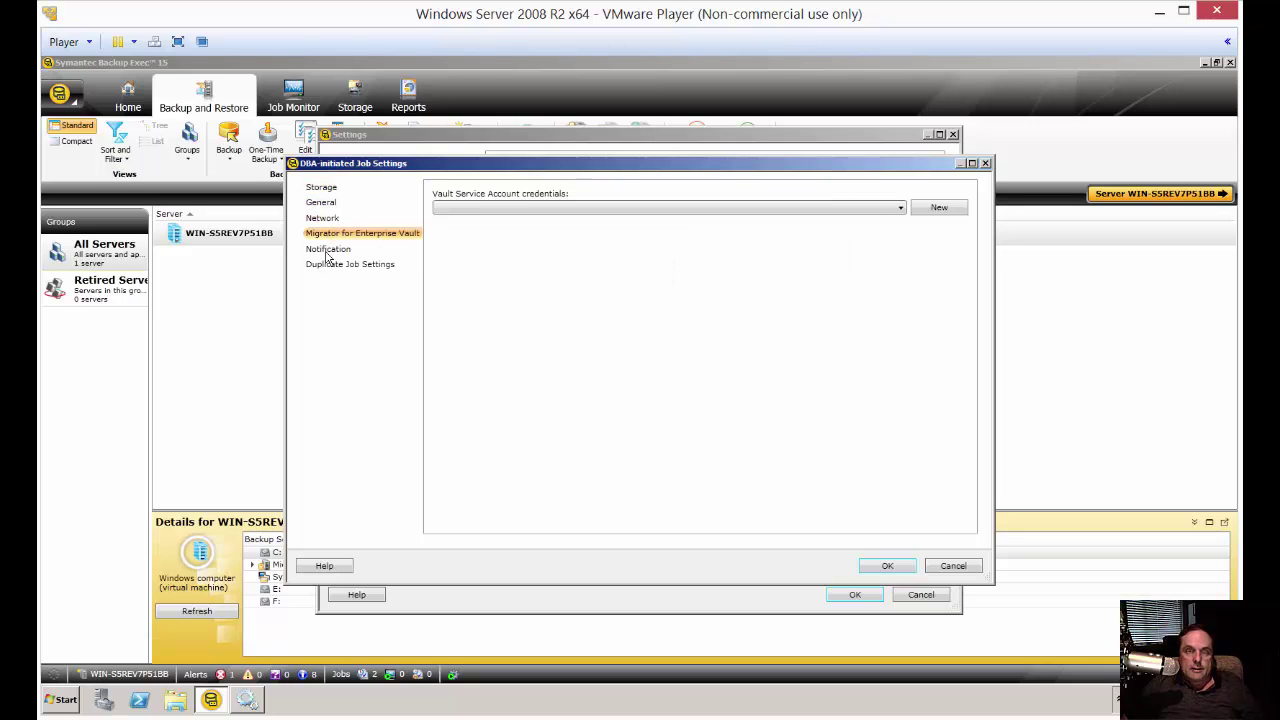
pyautogui.click(327, 249)
pyautogui.click(330, 268)
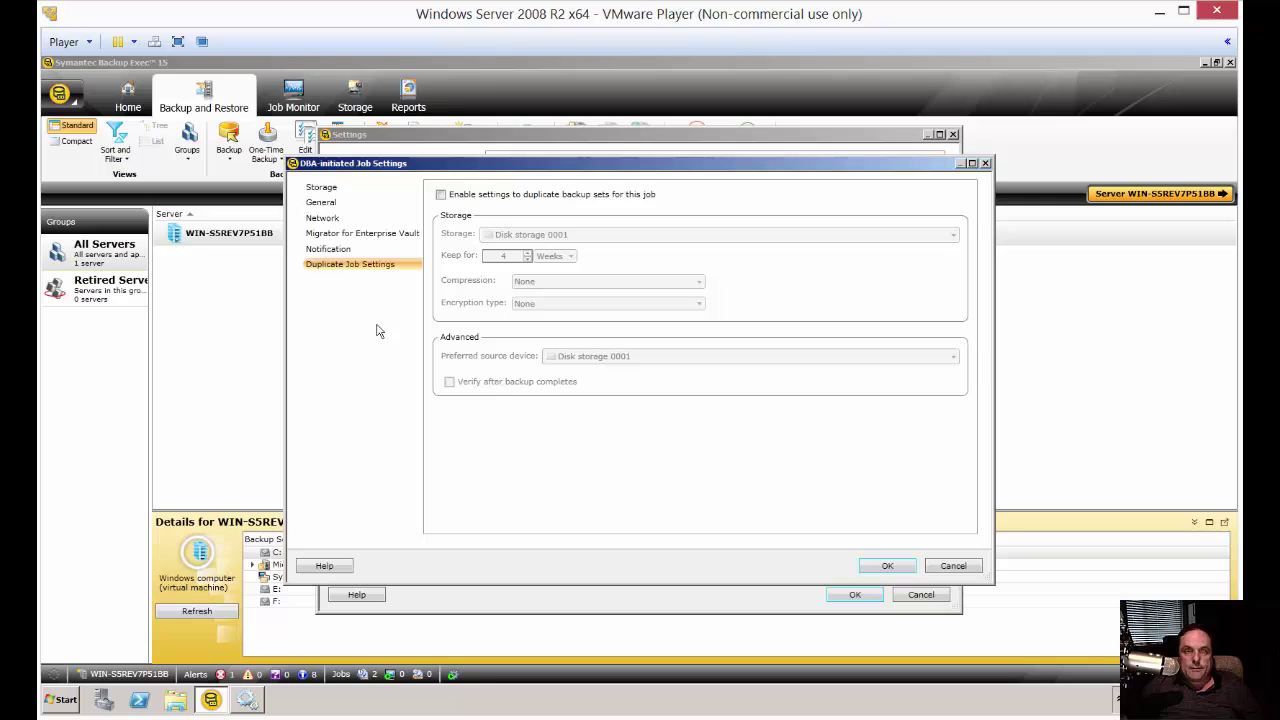
# - Recheck the new template's Enterprise Vault, General, Storage, and Network settings, and cancel the template without saving
pyautogui.click(365, 236)
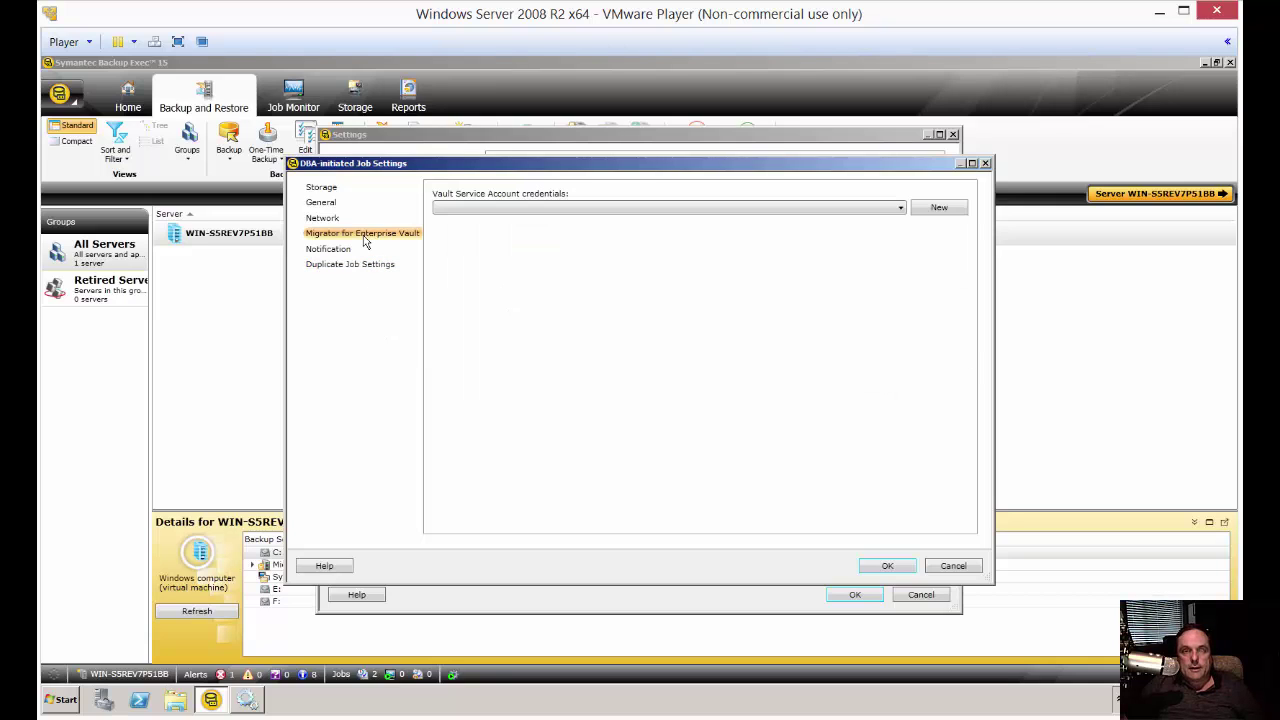
pyautogui.click(322, 203)
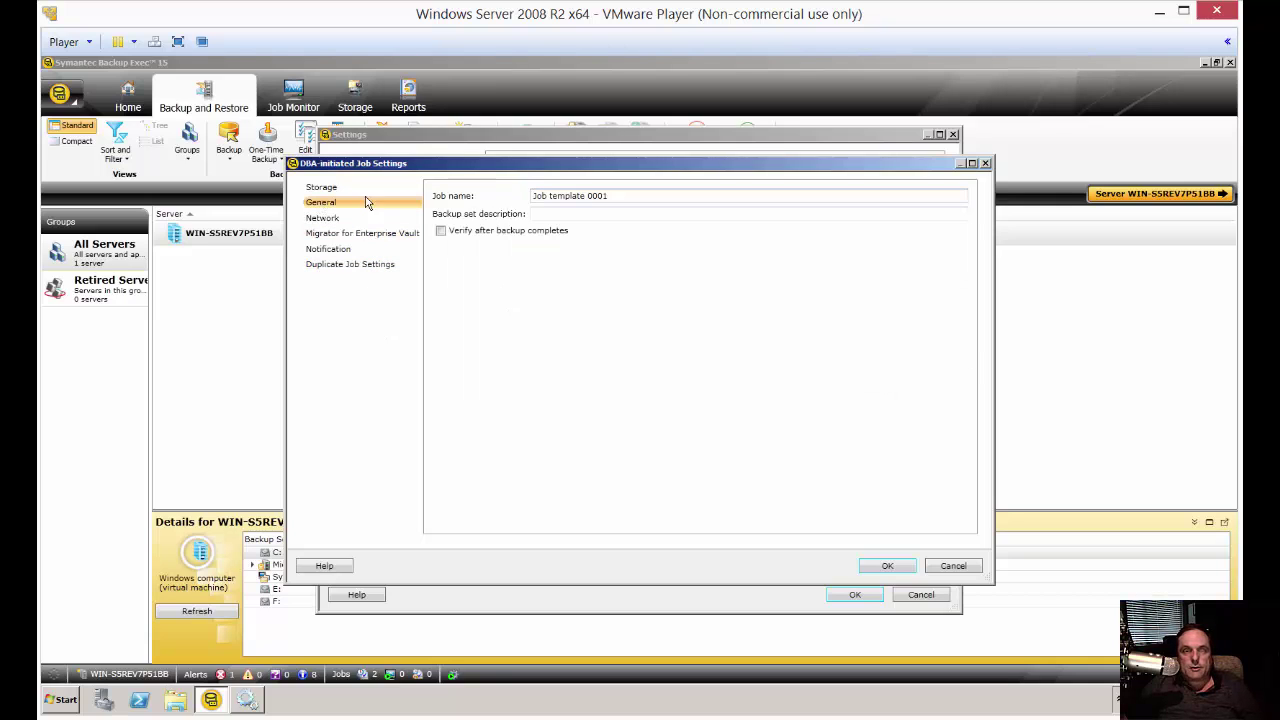
pyautogui.click(322, 188)
pyautogui.click(560, 197)
pyautogui.click(563, 207)
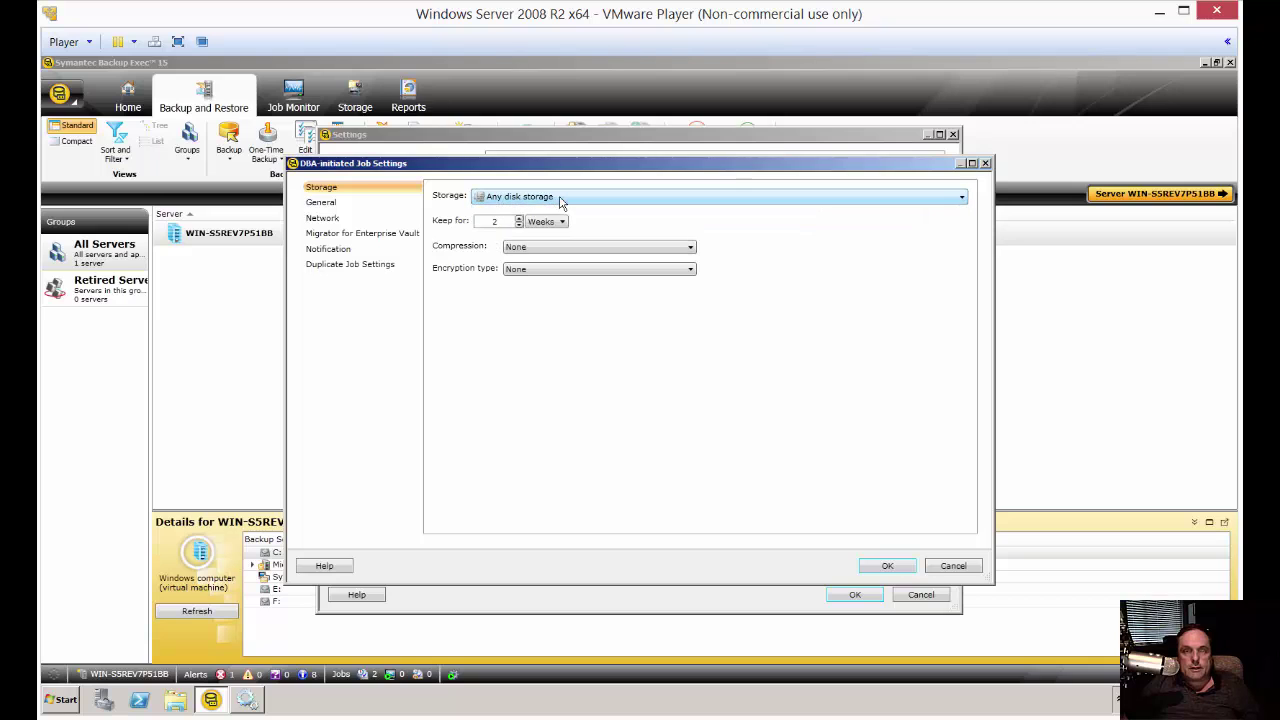
pyautogui.click(322, 203)
pyautogui.click(325, 218)
pyautogui.click(340, 234)
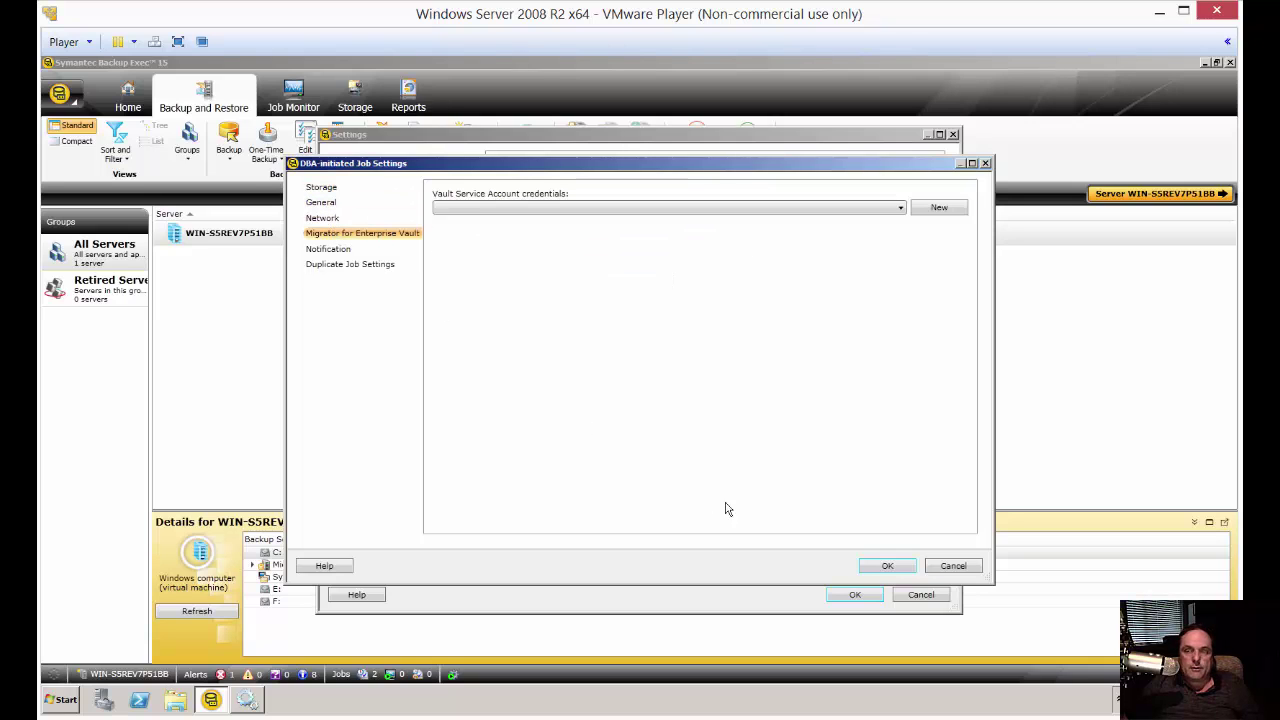
pyautogui.click(932, 565)
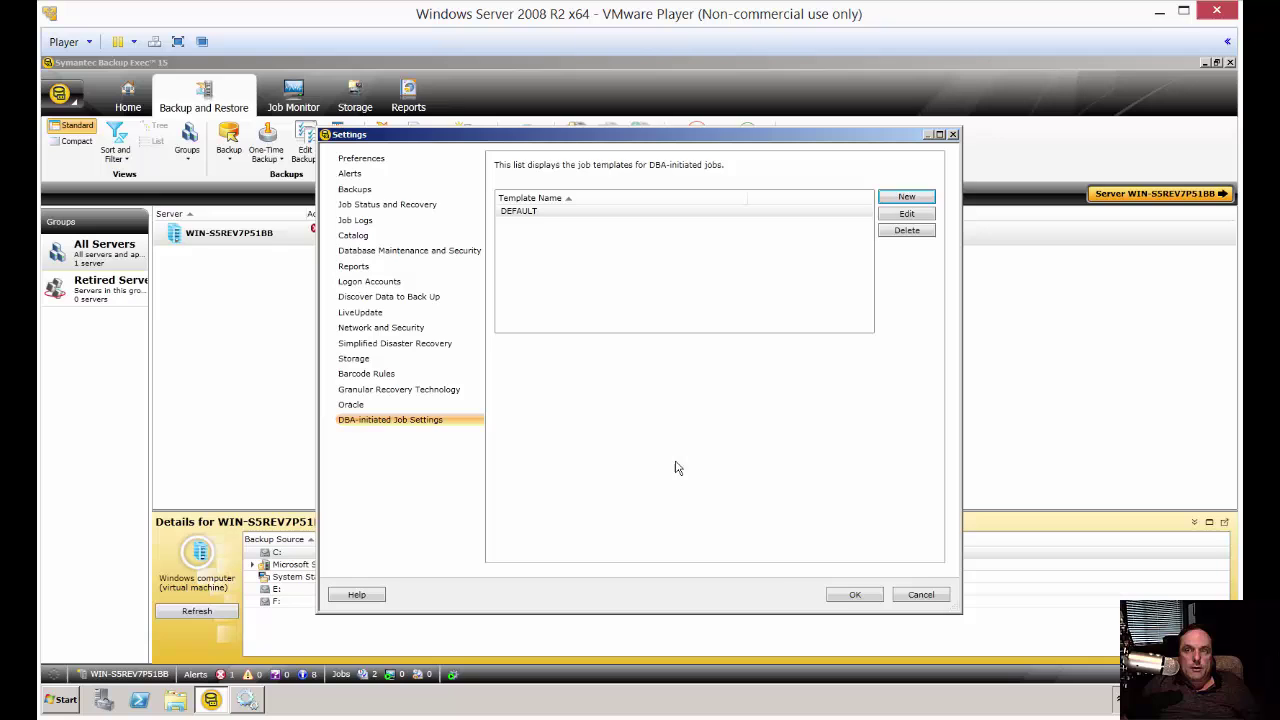